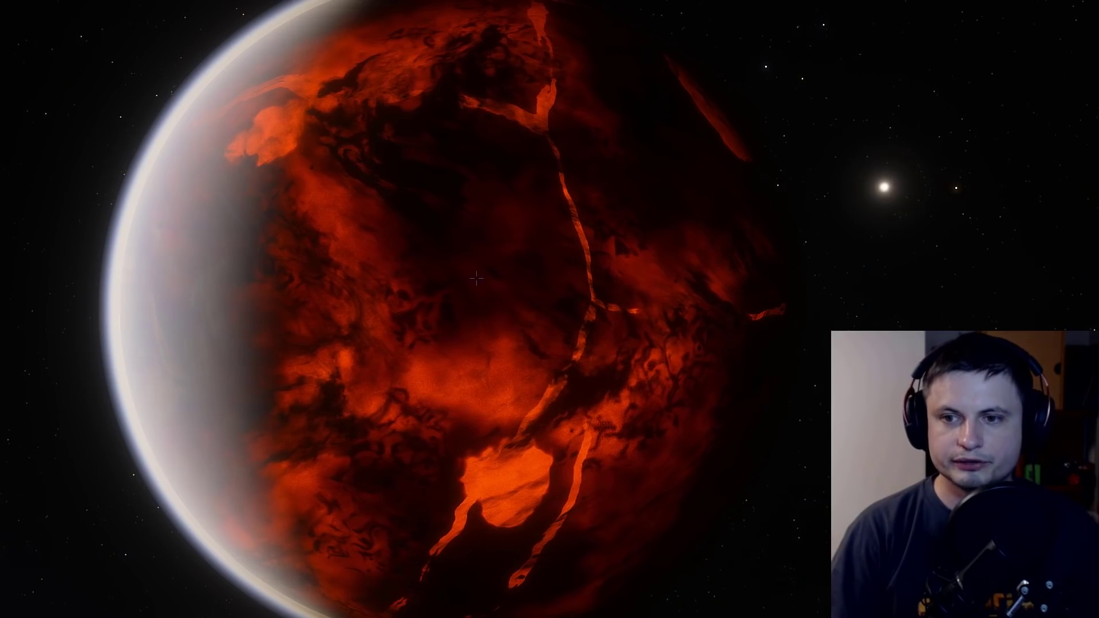
- Show the info panel for the lava planet HD 219134 c in SpaceEngine
left_click(492, 299)
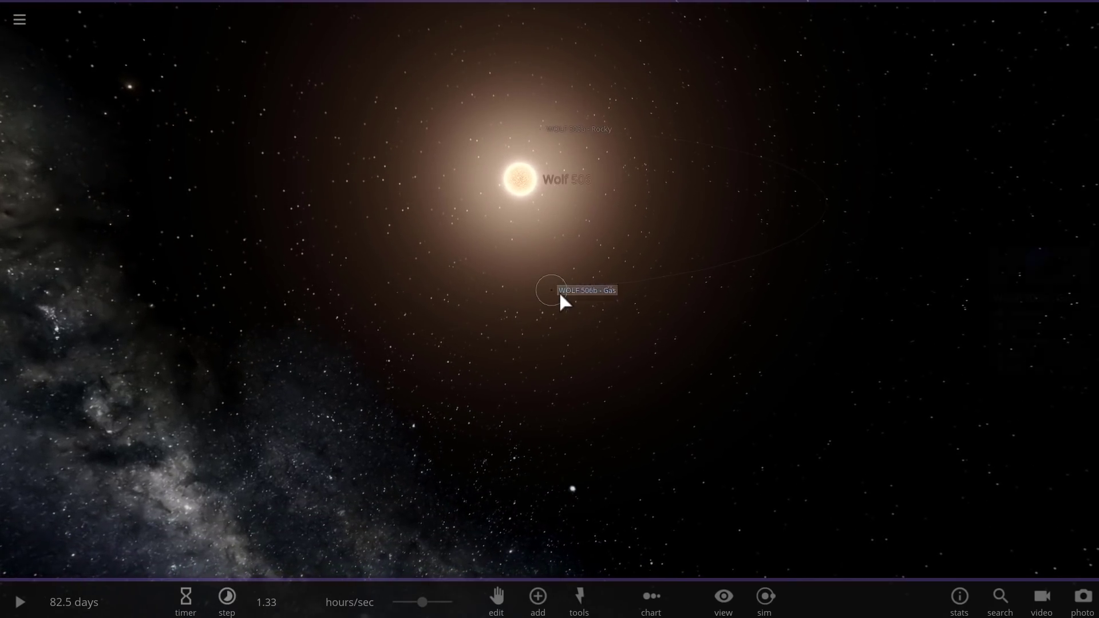
- Follow WOLF 506b - Gas up close and run the simulation at about 25 mins/sec
left_click(559, 294)
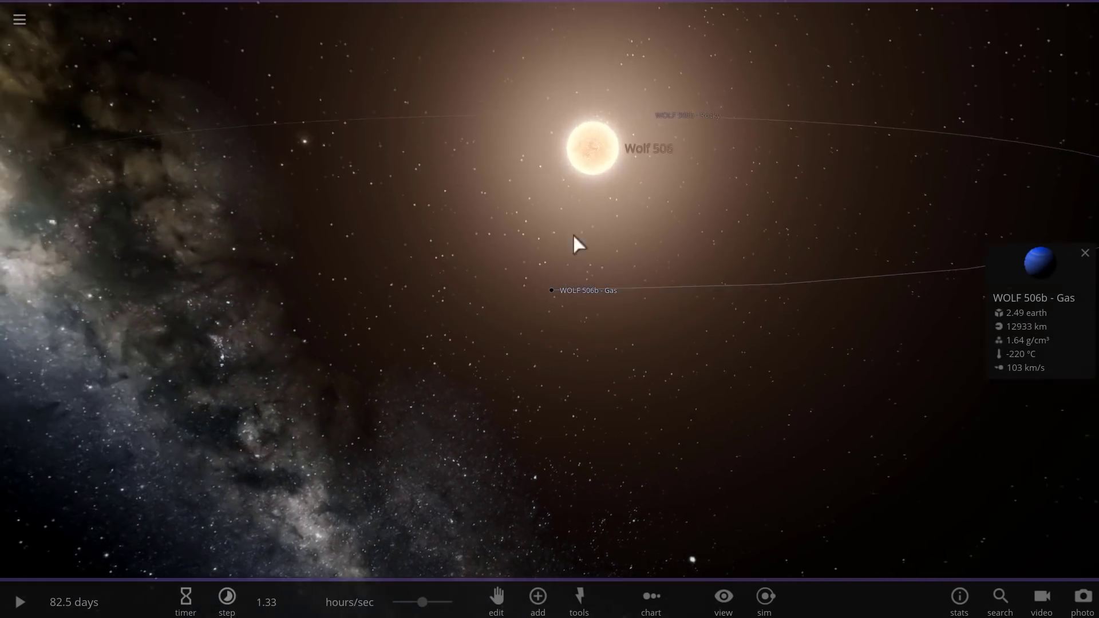
scroll(592, 246, "up", 3)
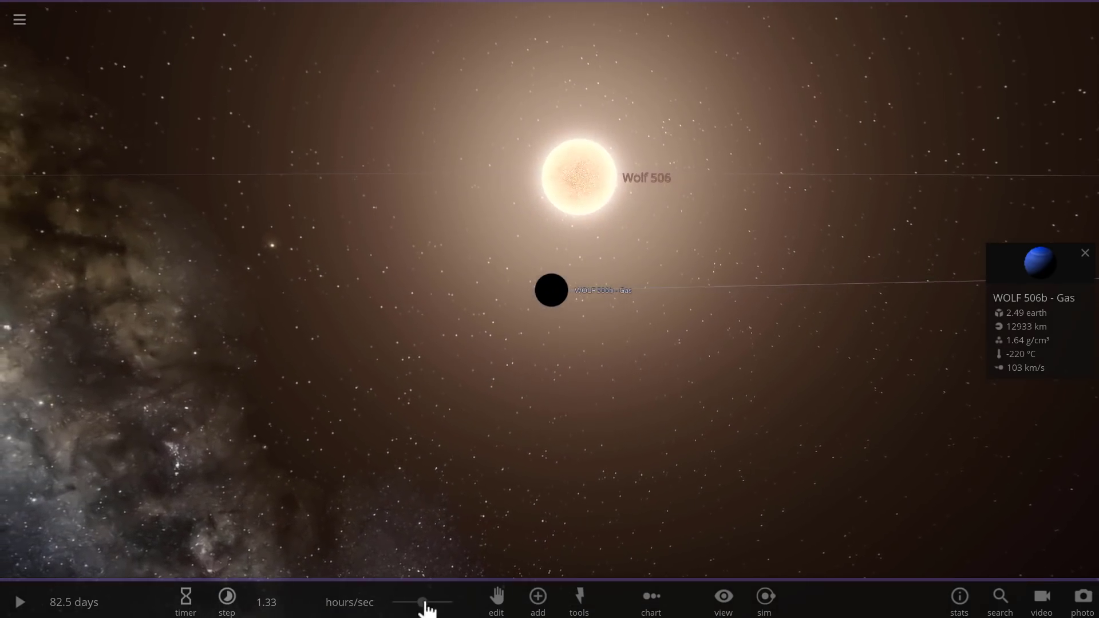
left_click_drag(417, 601, 409, 601)
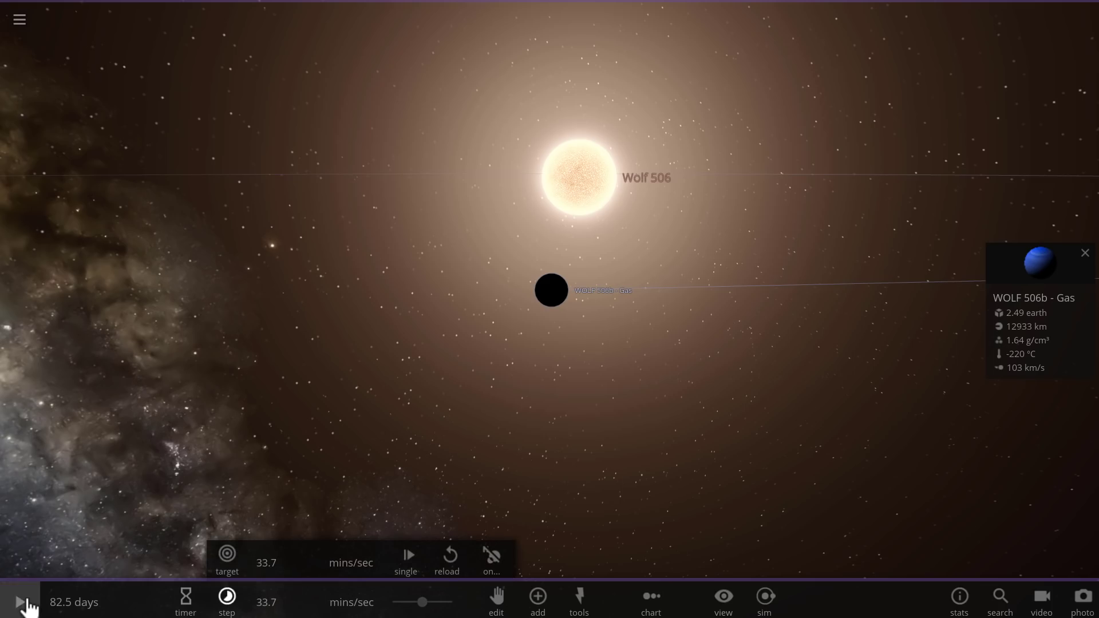
left_click(26, 604)
left_click_drag(424, 603, 416, 601)
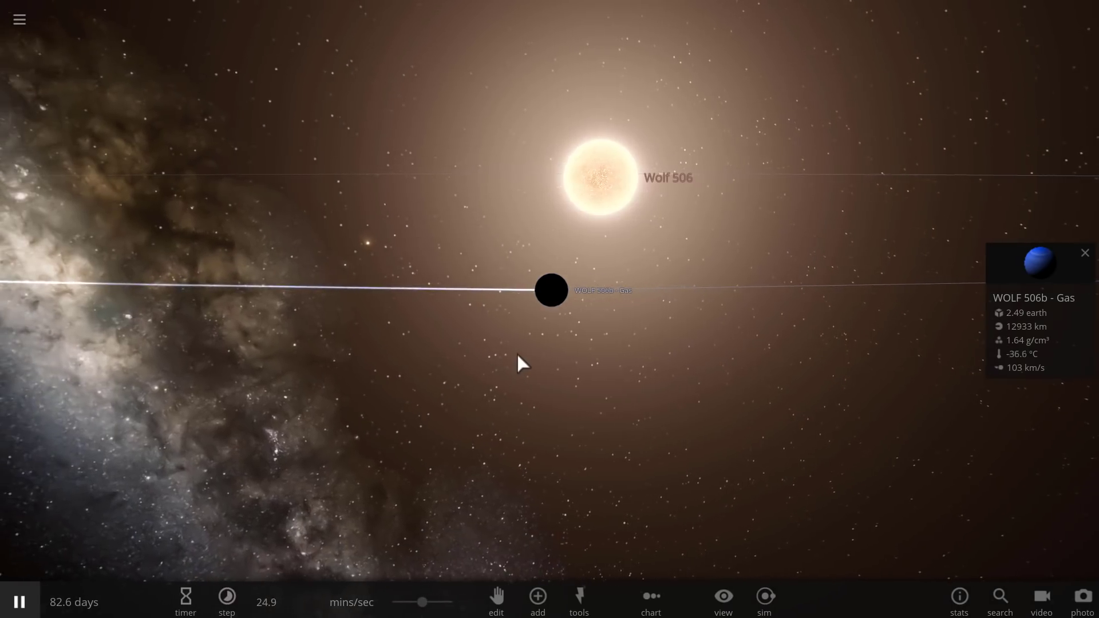
scroll(516, 352, "up", 3)
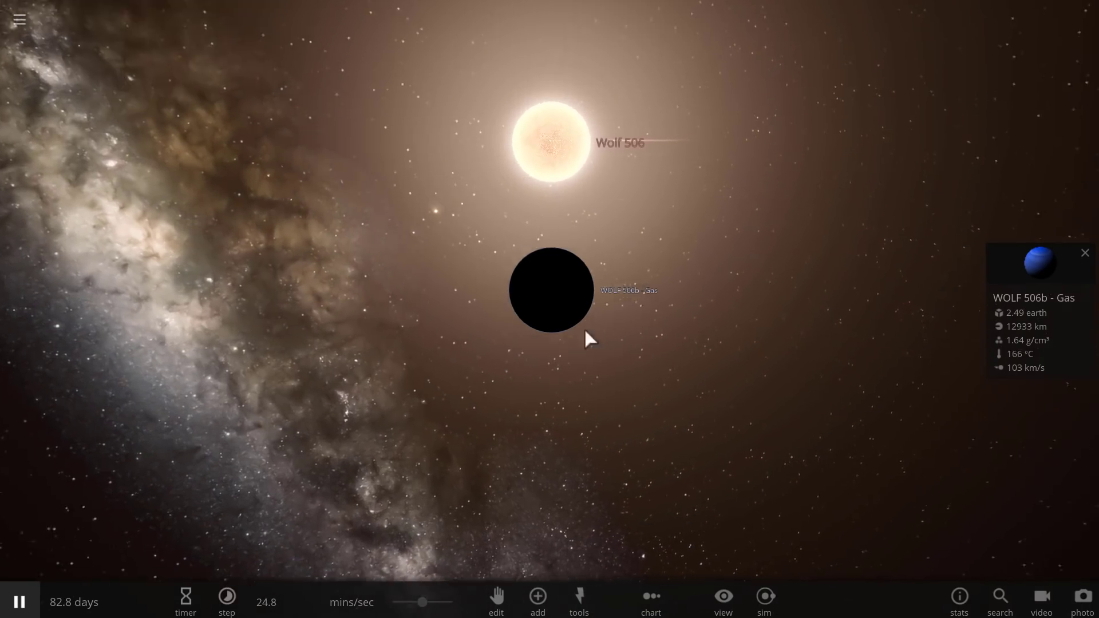
- Orbit to the lit side of WOLF 506b - Gas and open its full Overview details
left_click_drag(590, 338, 504, 354)
left_click_drag(687, 350, 569, 324)
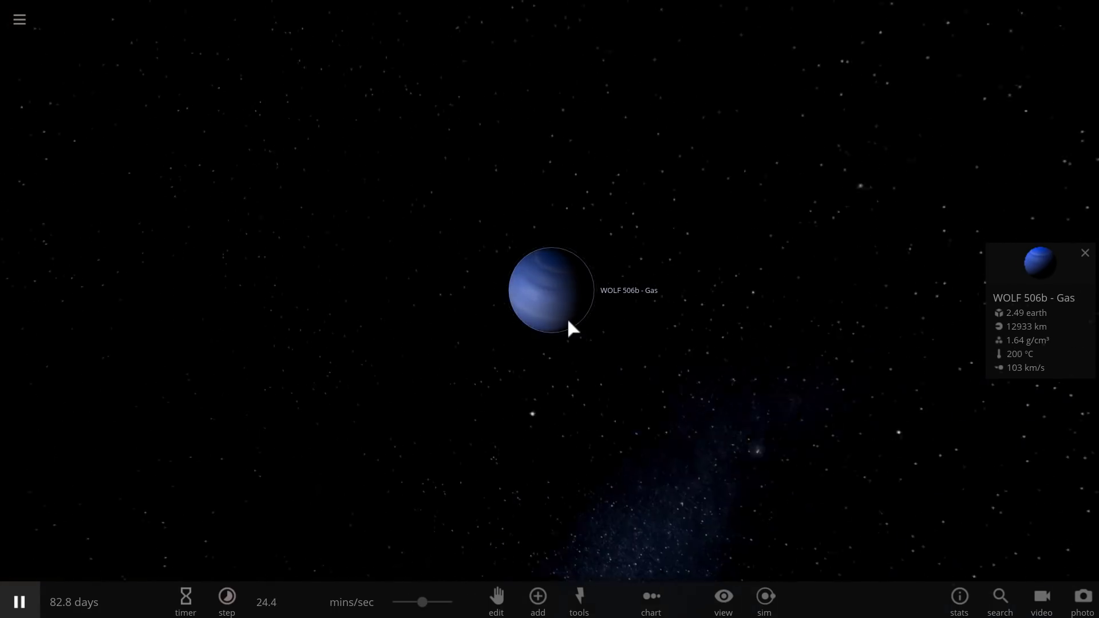
scroll(570, 323, "up", 10)
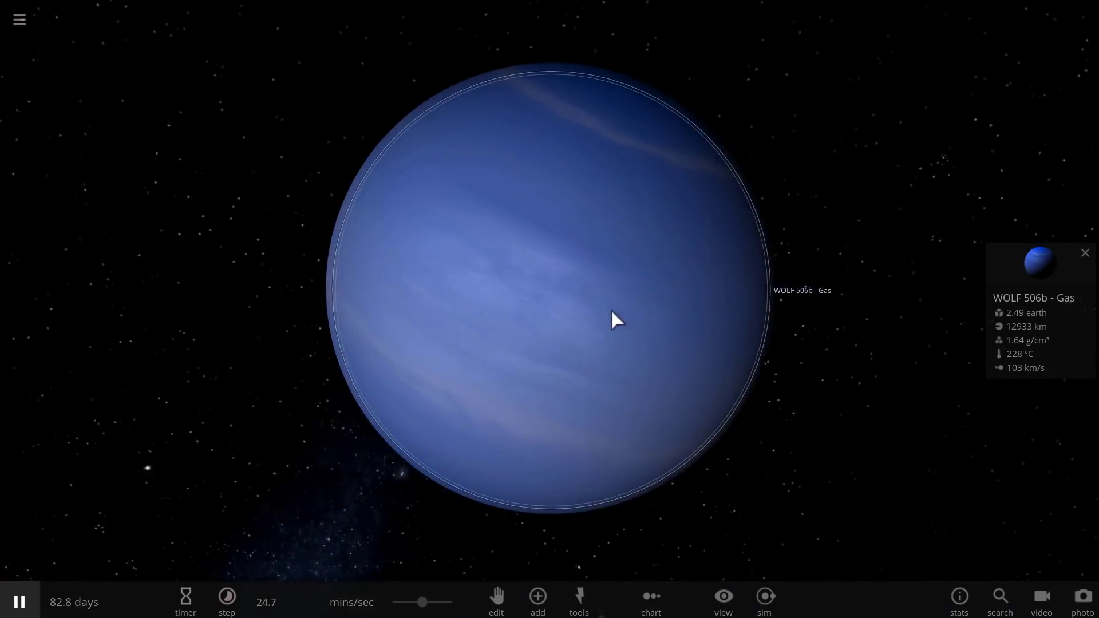
left_click(1024, 266)
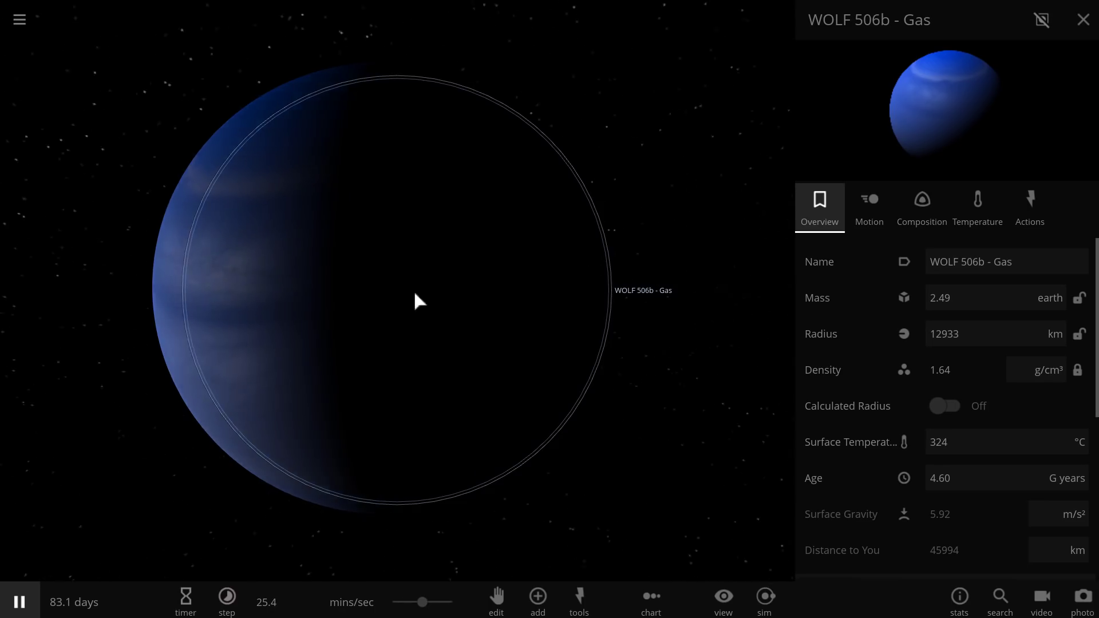
- Zoom out and tilt the view to see the planet's orbit around Wolf 506 from above
left_click_drag(331, 314, 412, 263)
scroll(408, 264, "down", 5)
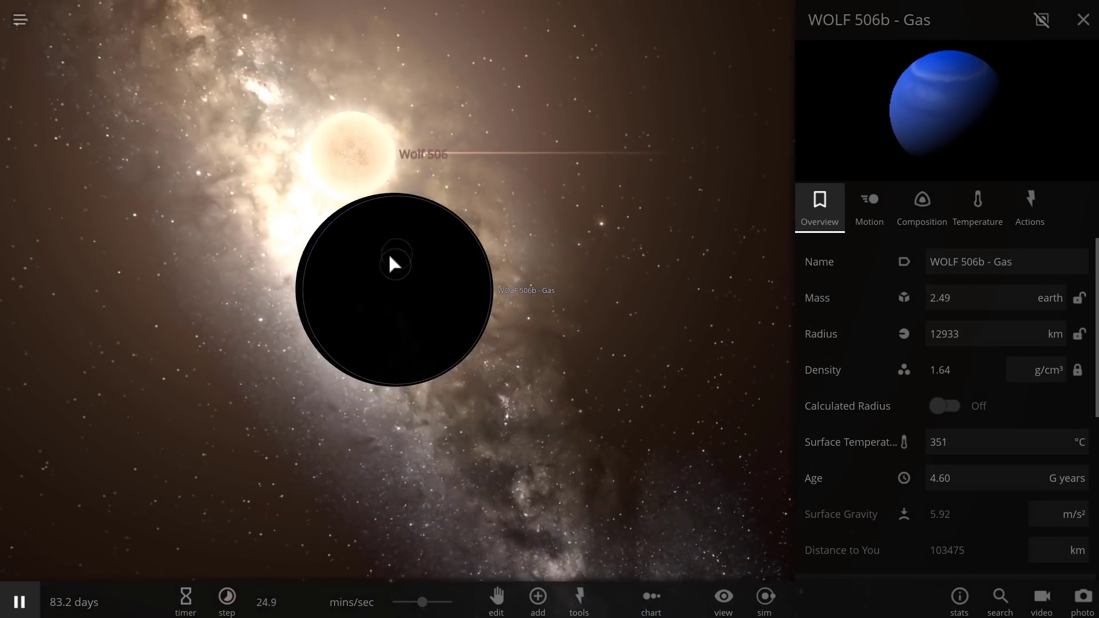
scroll(386, 253, "down", 5)
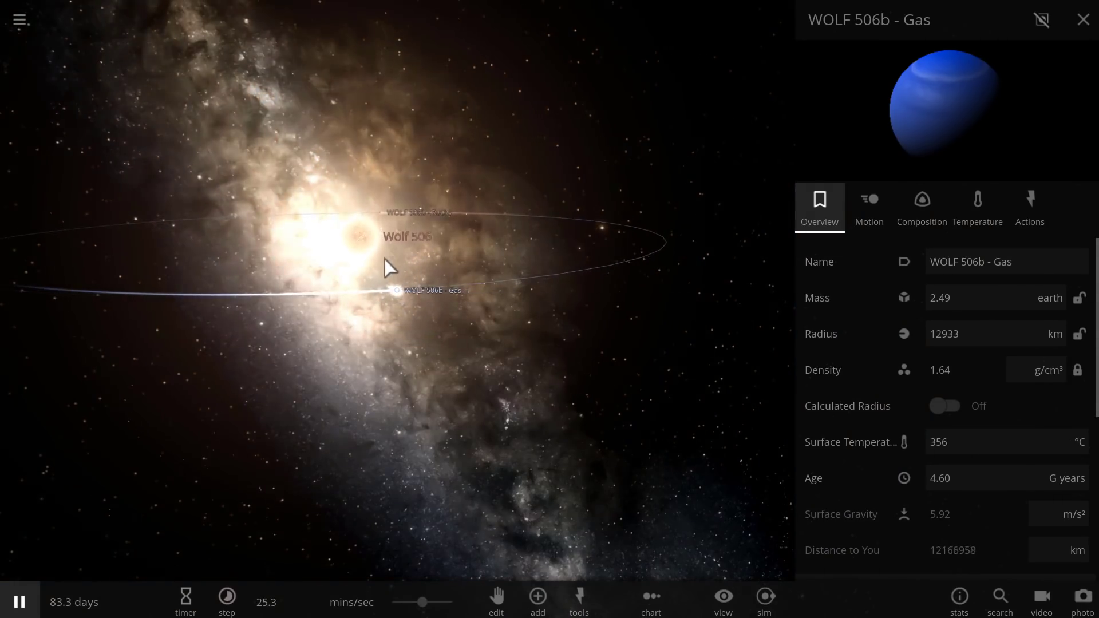
left_click_drag(385, 259, 393, 180)
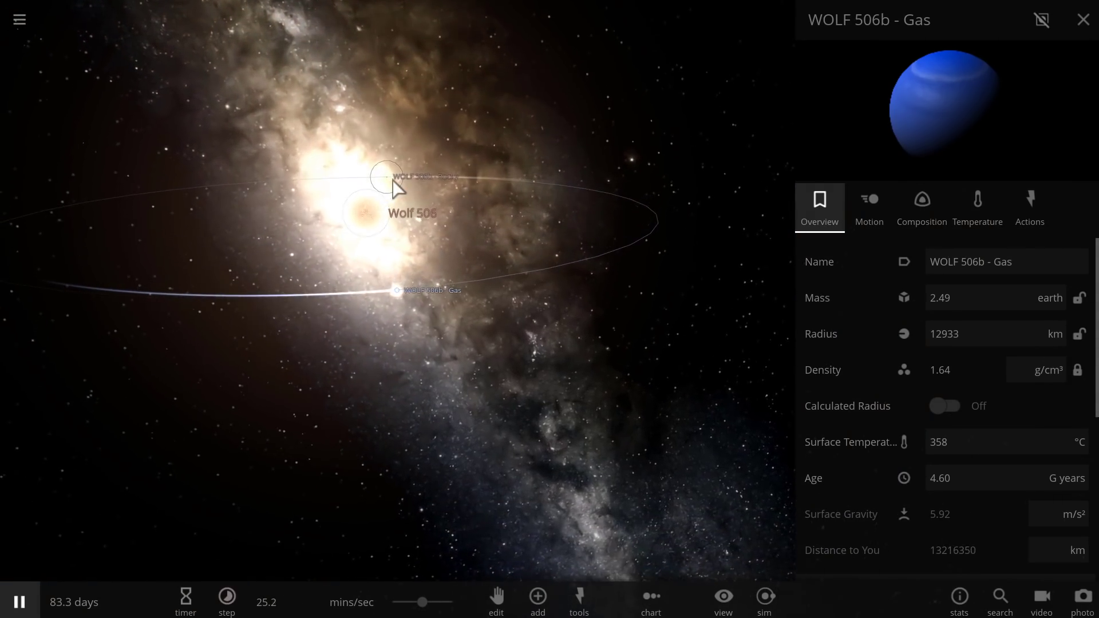
- Focus on WOLF 506b - Rocky, showing its 10.9 Earth mass, and orbit around its surface
double_click(394, 177)
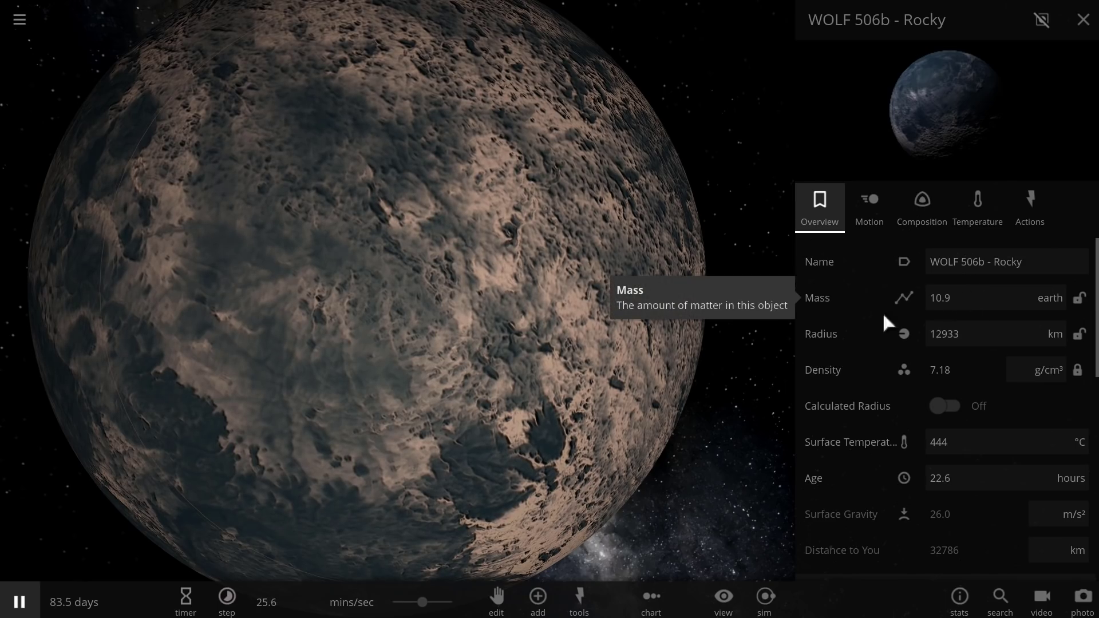
scroll(515, 320, "down", 3)
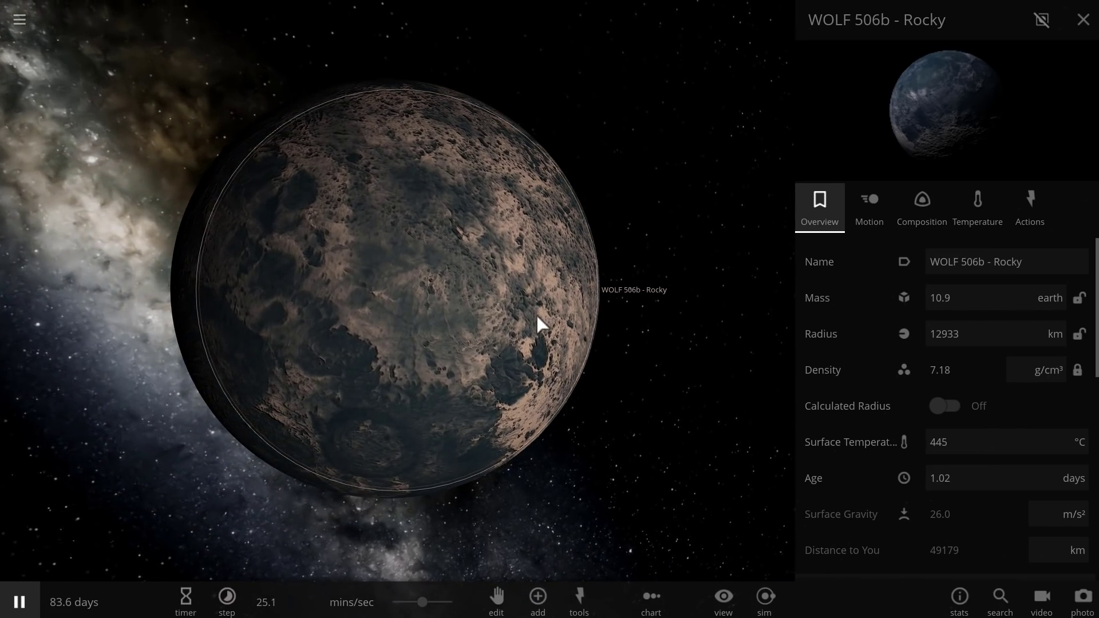
left_click_drag(537, 317, 474, 319)
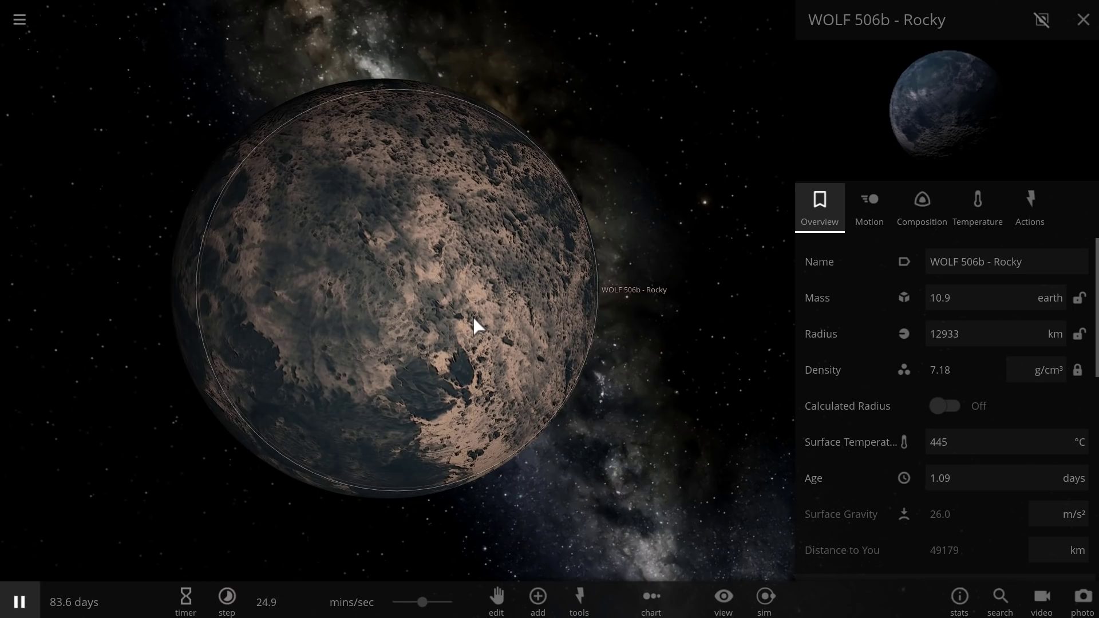
left_click_drag(490, 311, 448, 314)
scroll(901, 381, "down", 3)
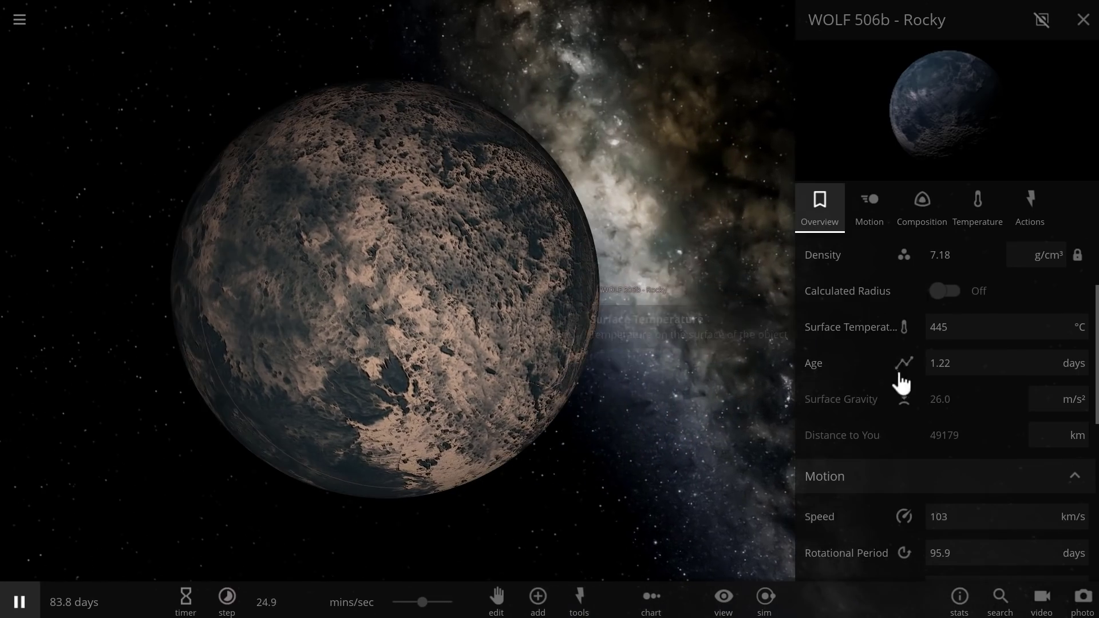
left_click_drag(552, 372, 646, 375)
left_click_drag(426, 362, 589, 378)
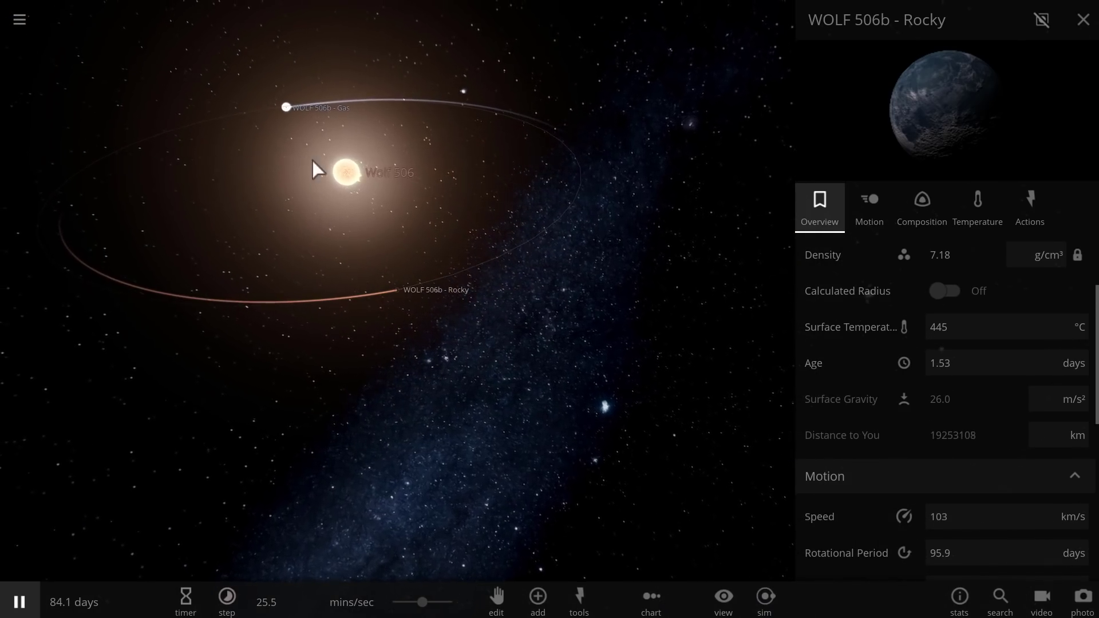
- Return to WOLF 506b - Gas and orbit until its night side is silhouetted against Wolf 506
double_click(283, 108)
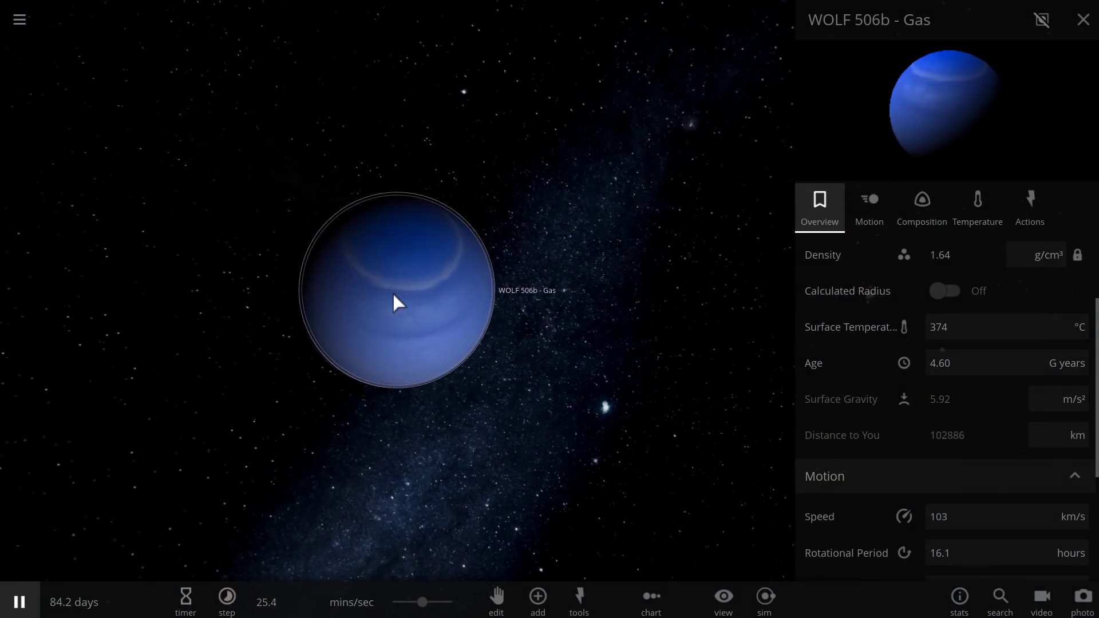
scroll(407, 271, "up", 3)
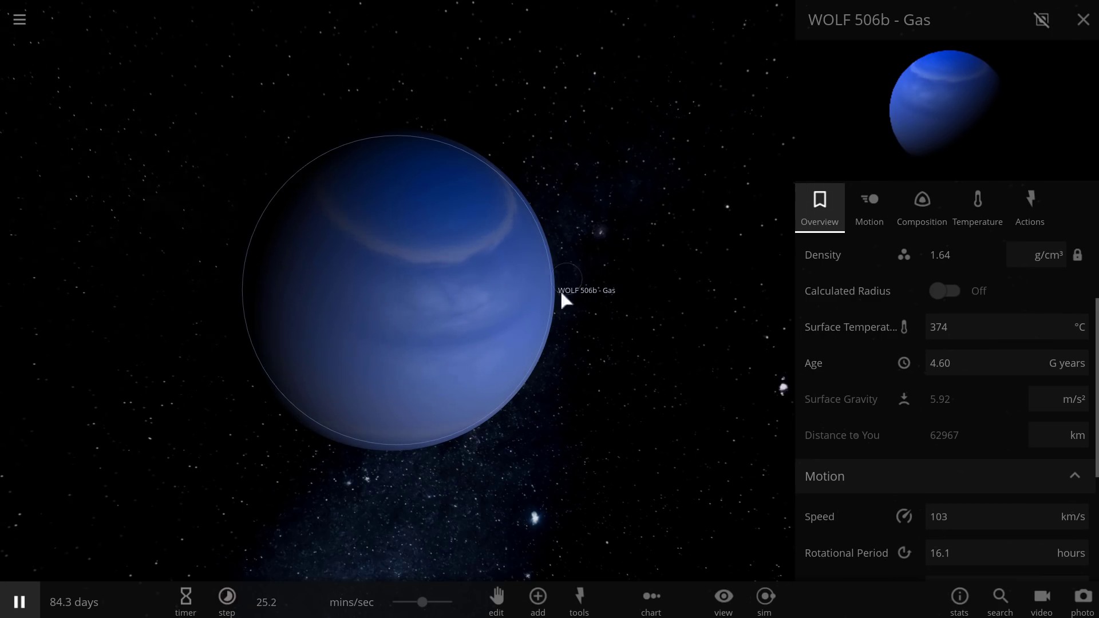
left_click_drag(518, 433, 618, 424)
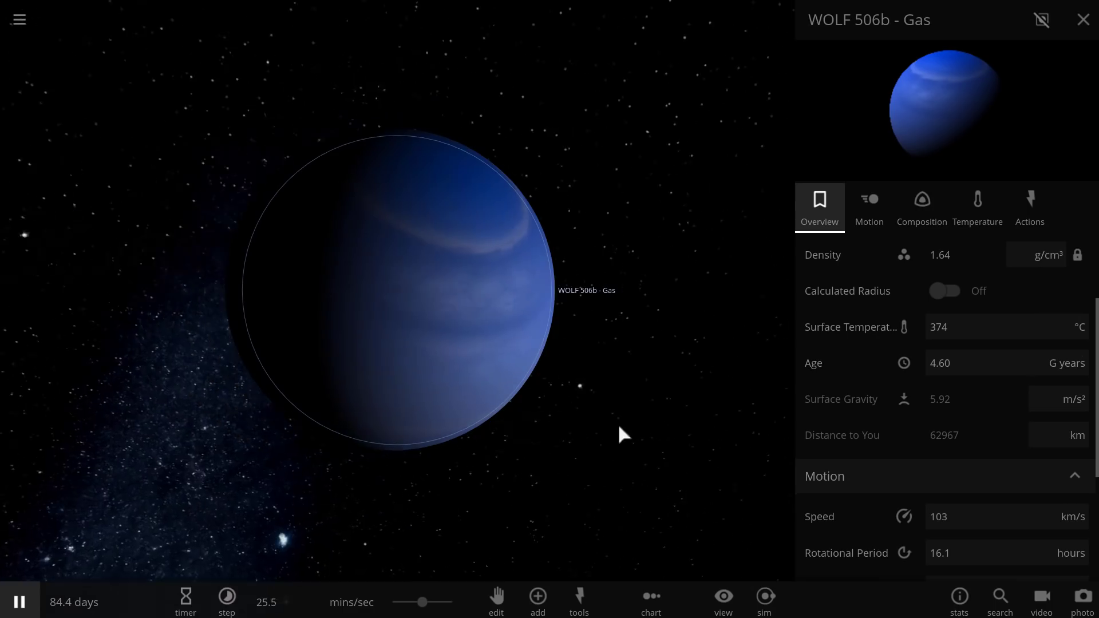
left_click_drag(508, 471, 614, 471)
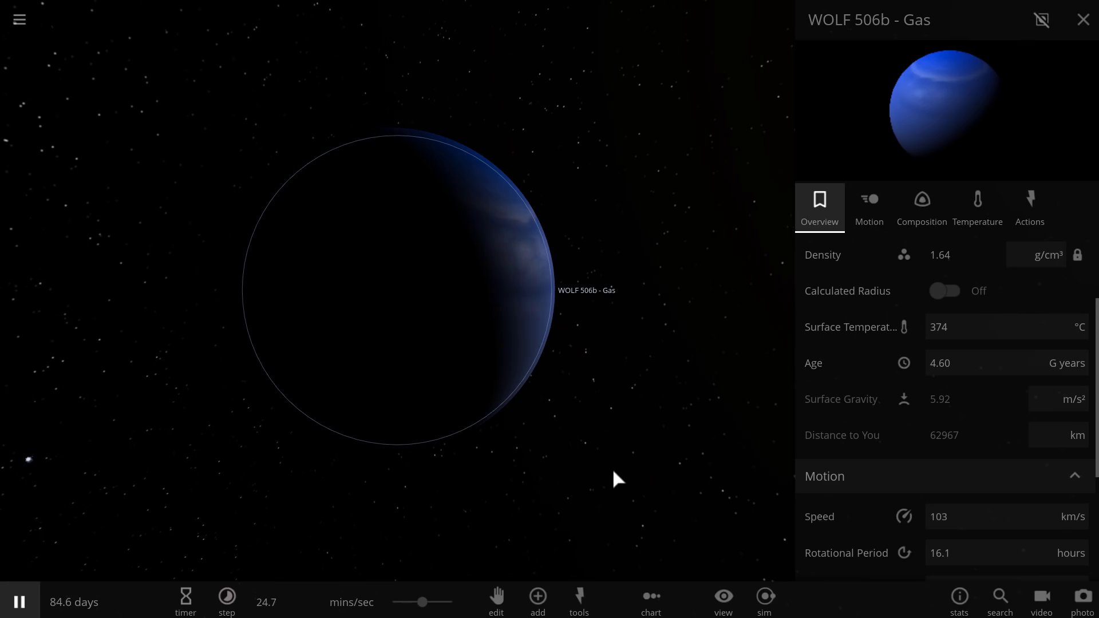
left_click_drag(486, 485, 655, 463)
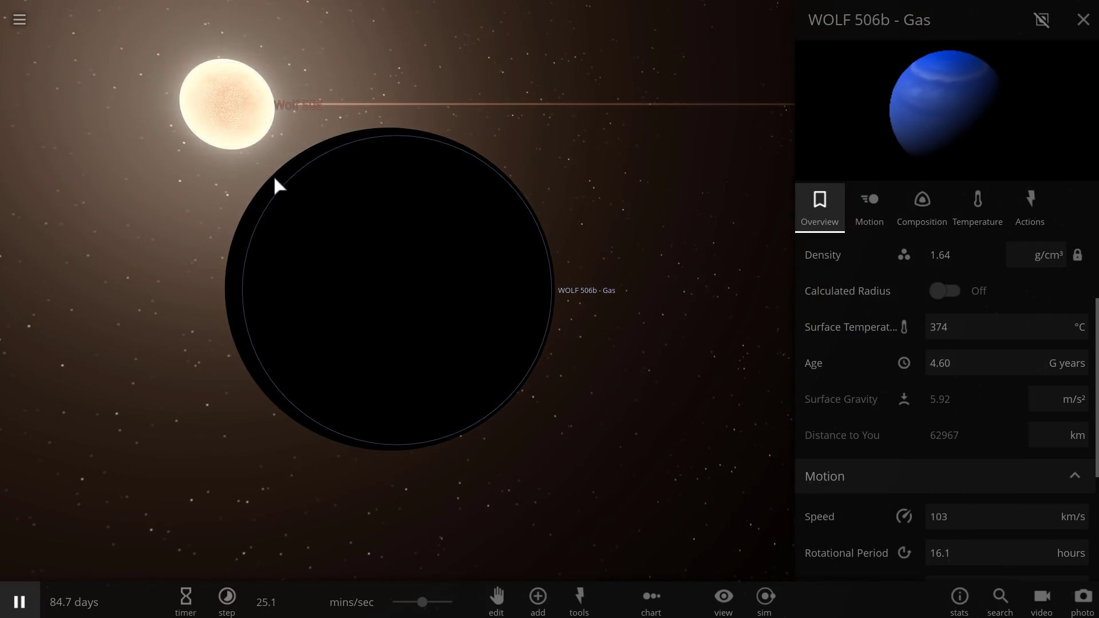
left_click_drag(263, 187, 259, 181)
scroll(263, 187, "down", 3)
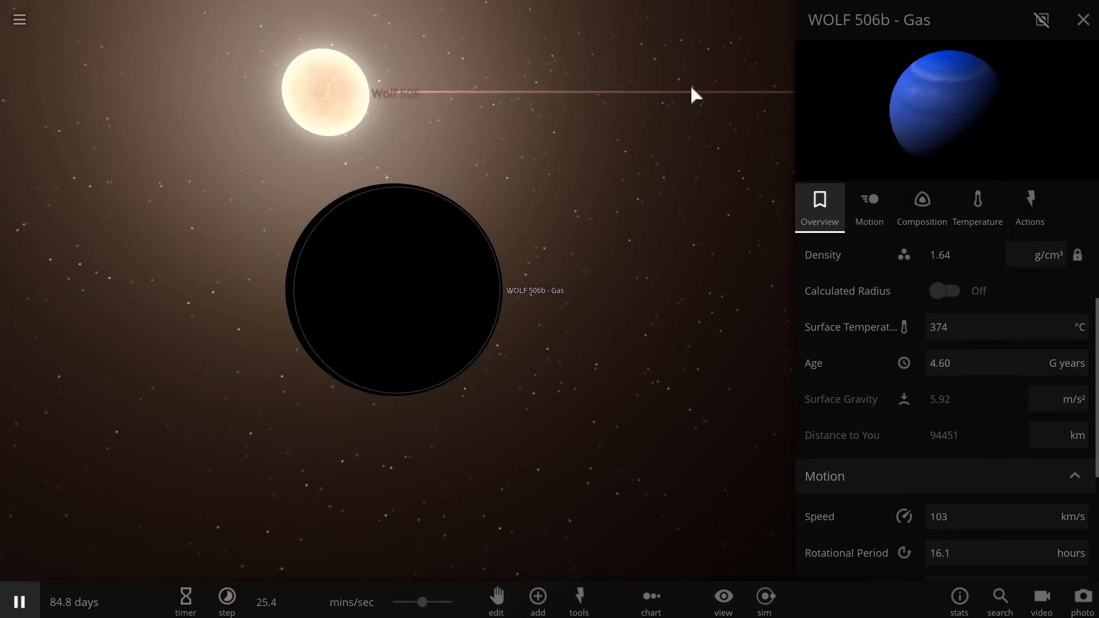
- Close the gas planet's full details, keeping only its compact stats card
left_click(1078, 31)
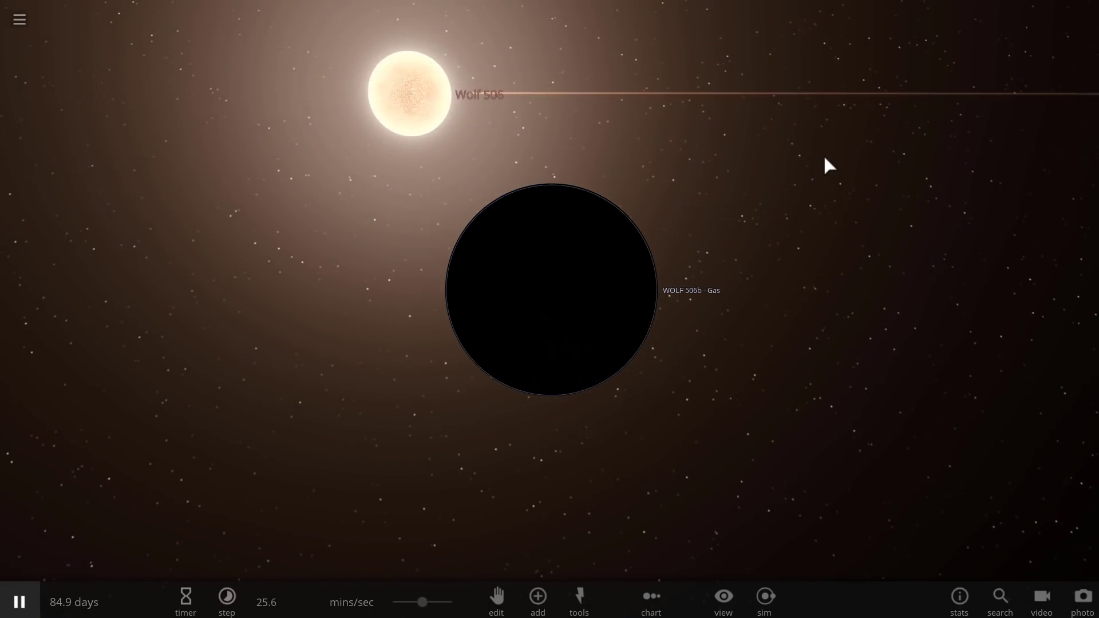
scroll(825, 158, "down", 3)
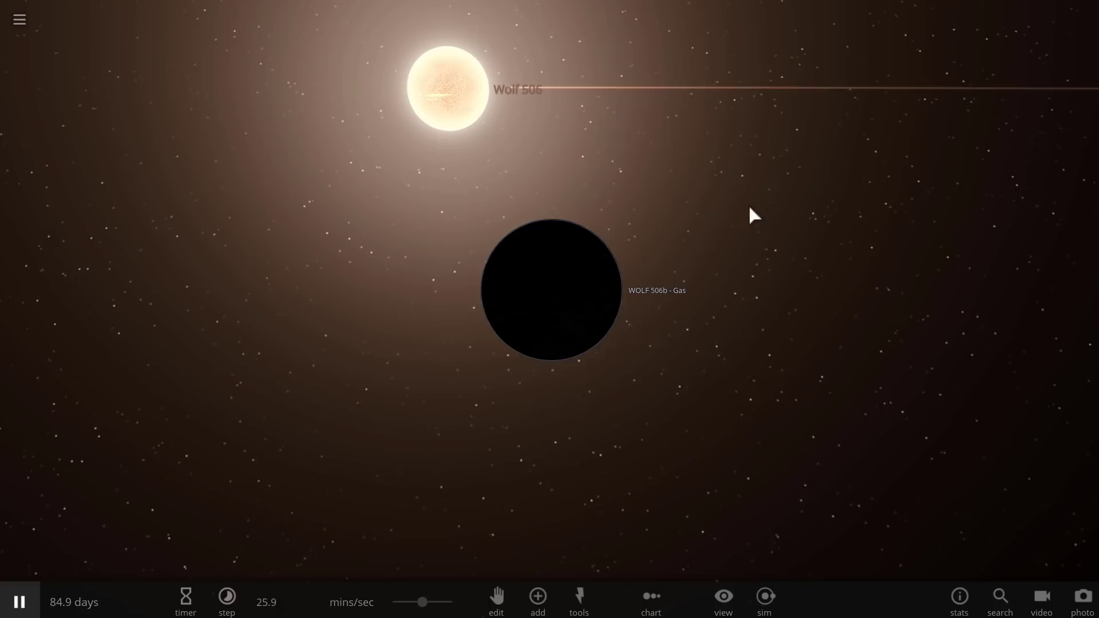
left_click(577, 309)
- Orbit to the gas planet's lit side and zoom far out
left_click_drag(520, 328, 749, 319)
scroll(658, 336, "up", 5)
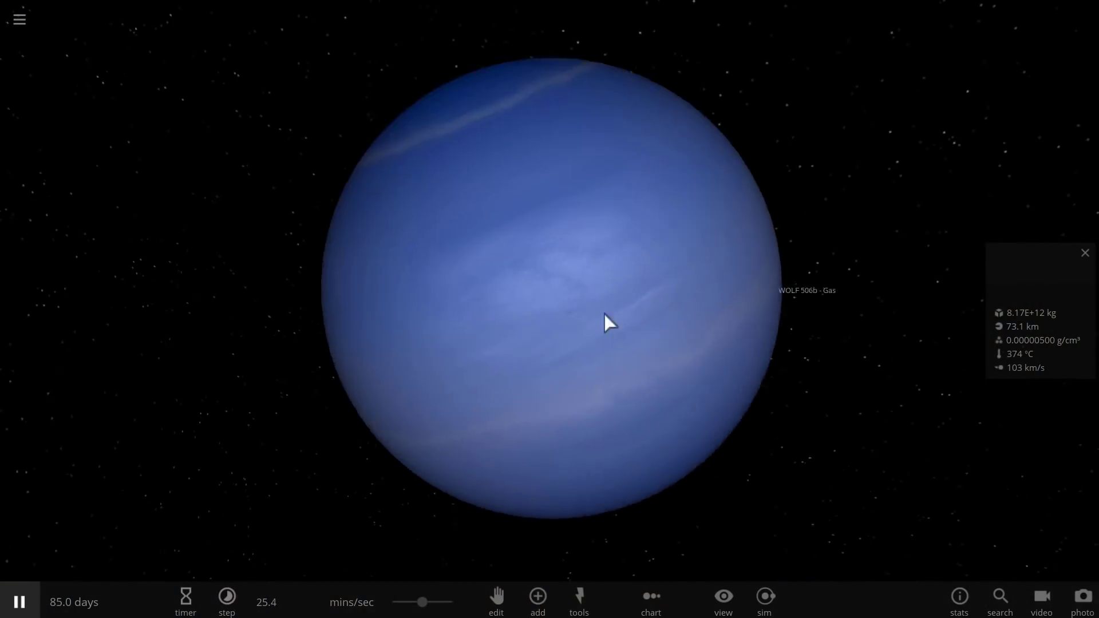
scroll(595, 313, "down", 3)
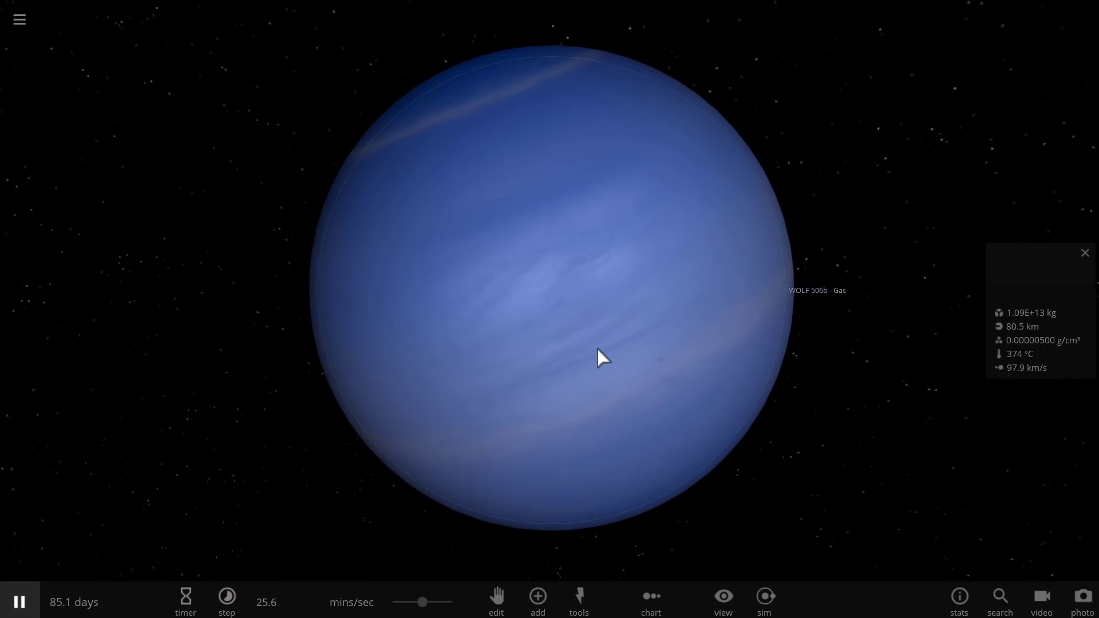
scroll(573, 343, "down", 3)
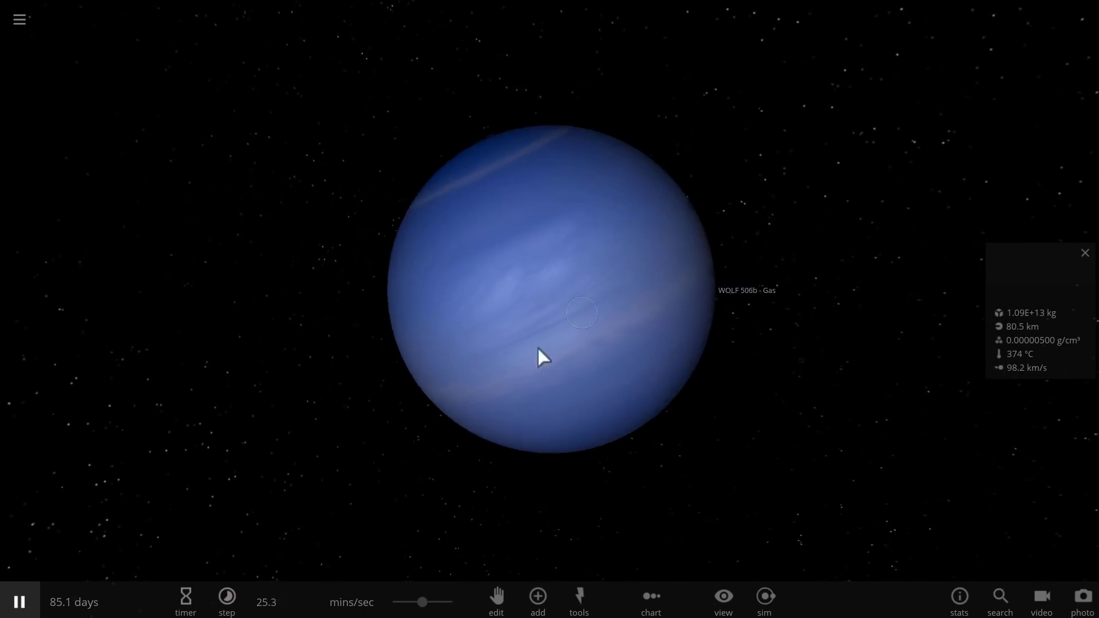
scroll(504, 330, "down", 5)
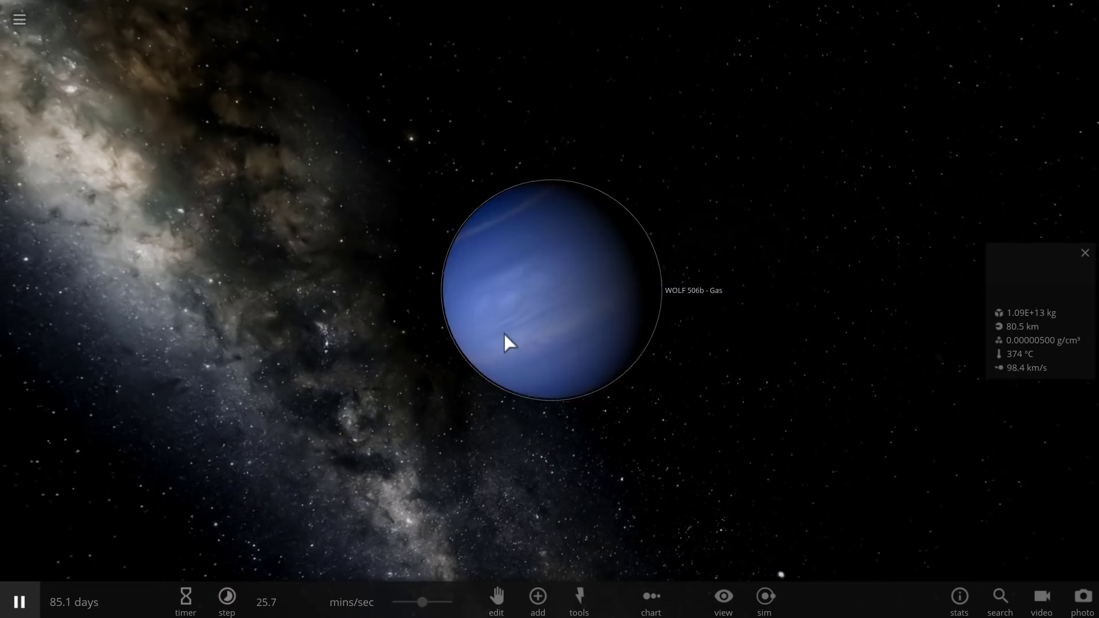
scroll(505, 338, "down", 5)
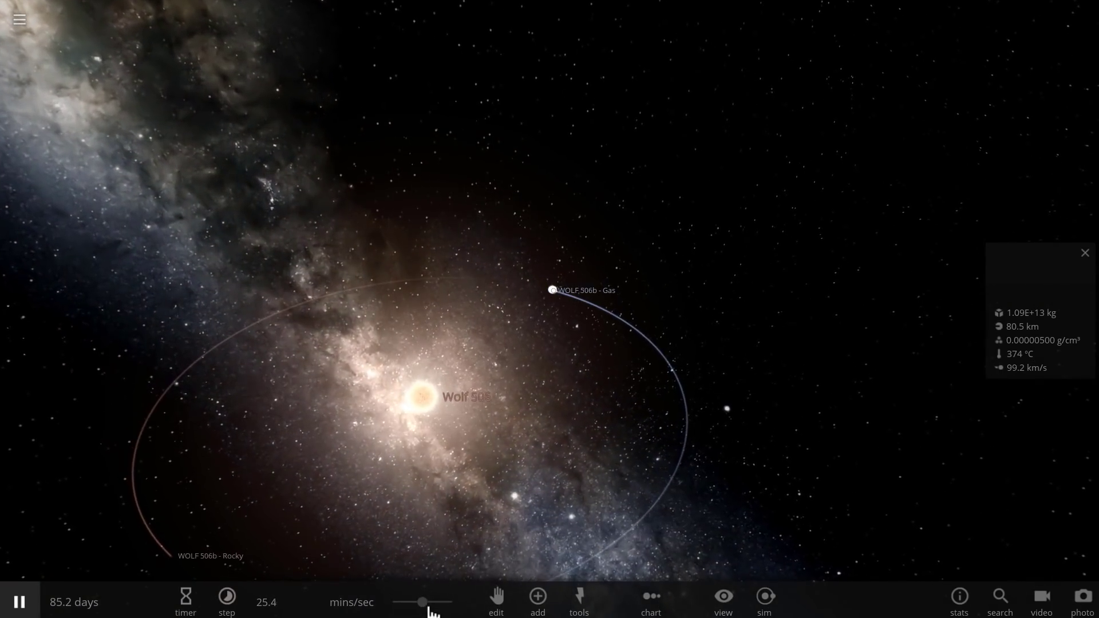
- Speed up the simulation, centre on Wolf 506, and select WOLF 506b - Rocky for its stats
left_click_drag(422, 602, 447, 602)
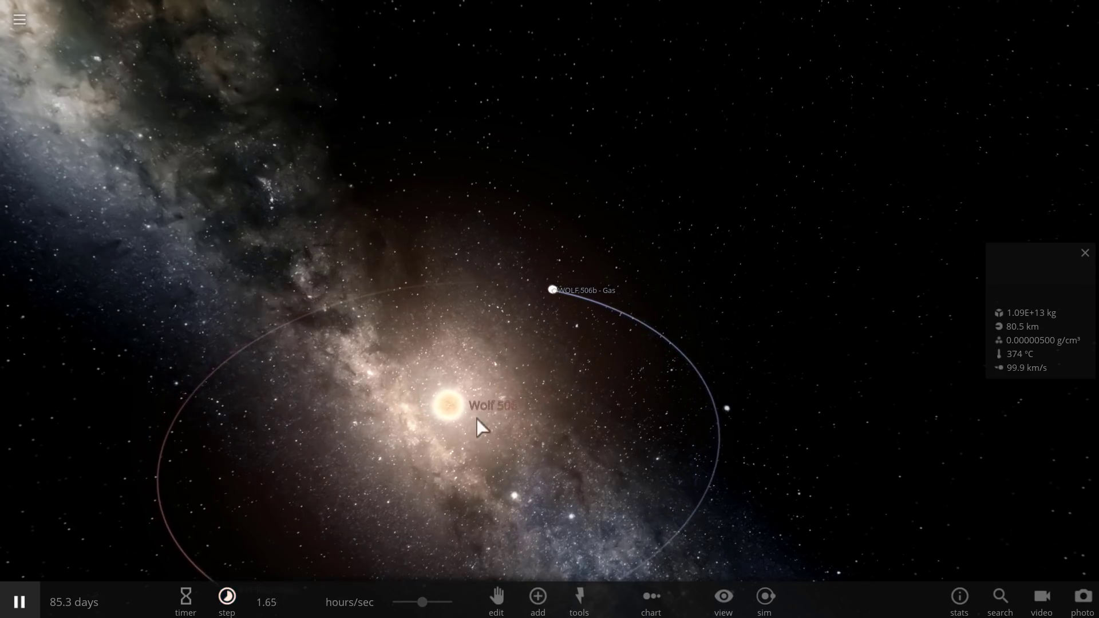
double_click(458, 407)
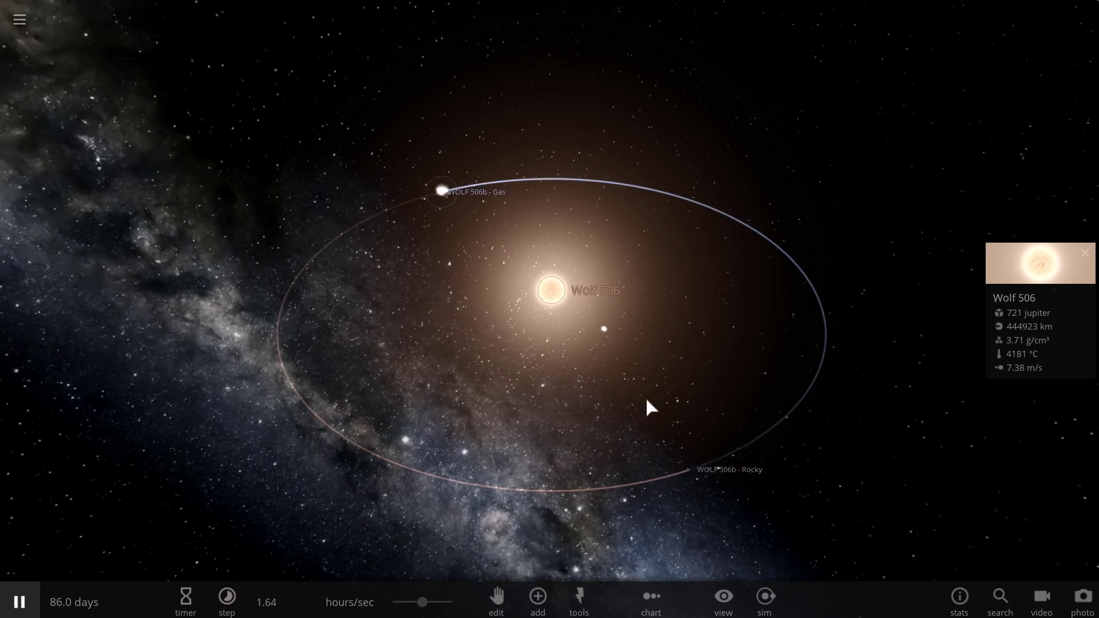
left_click(710, 455)
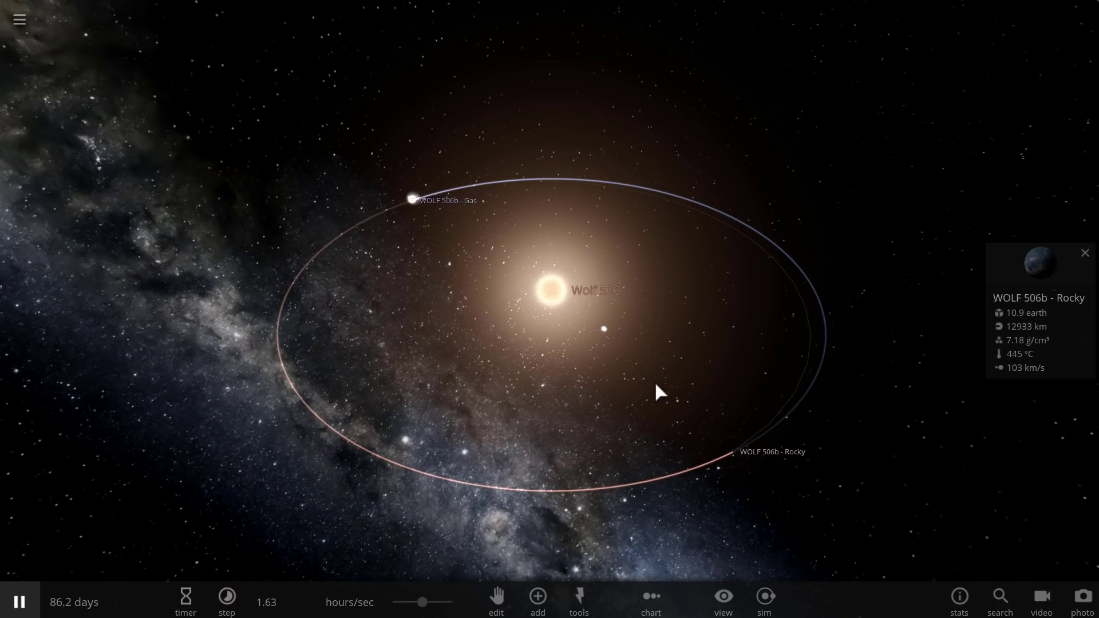
left_click_drag(659, 391, 641, 376)
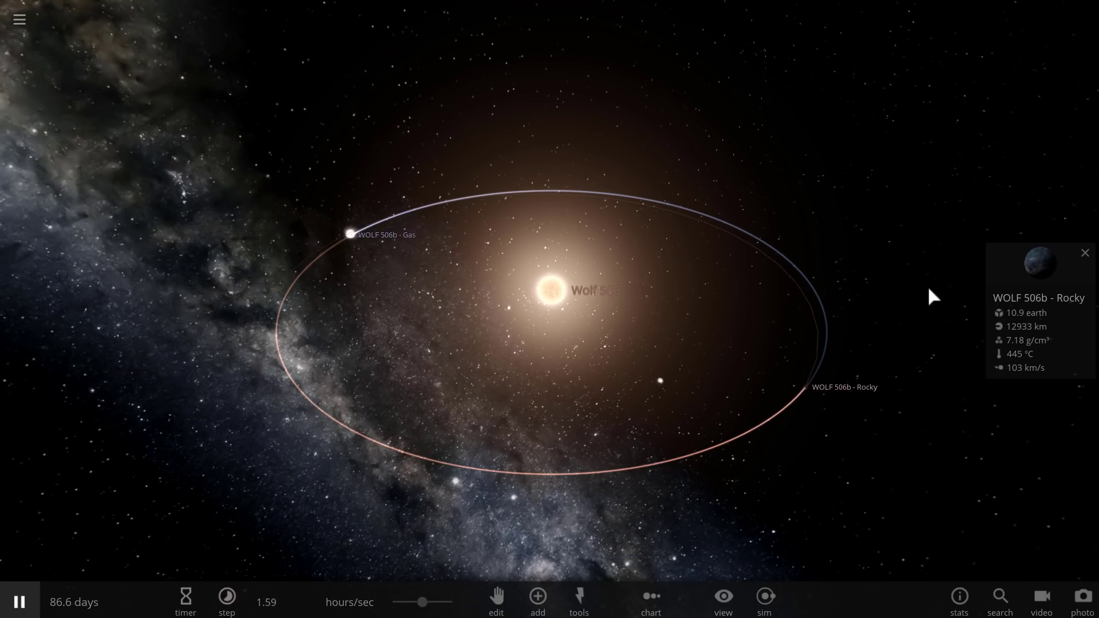
- Open the full properties of WOLF 506b - Rocky
left_click(1039, 262)
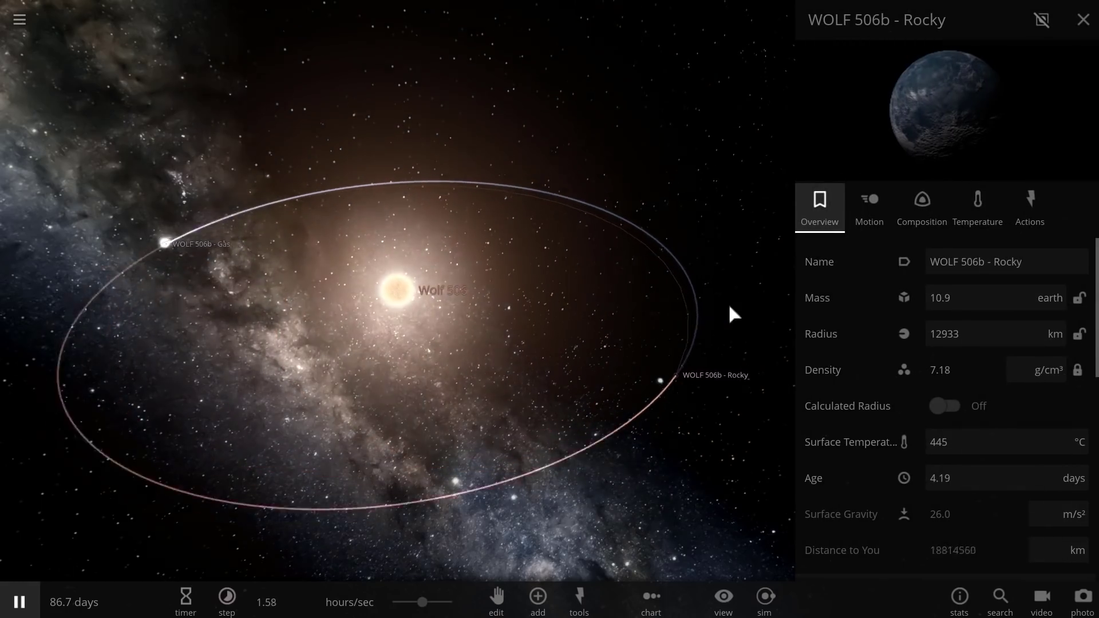
scroll(729, 307, "up", 3)
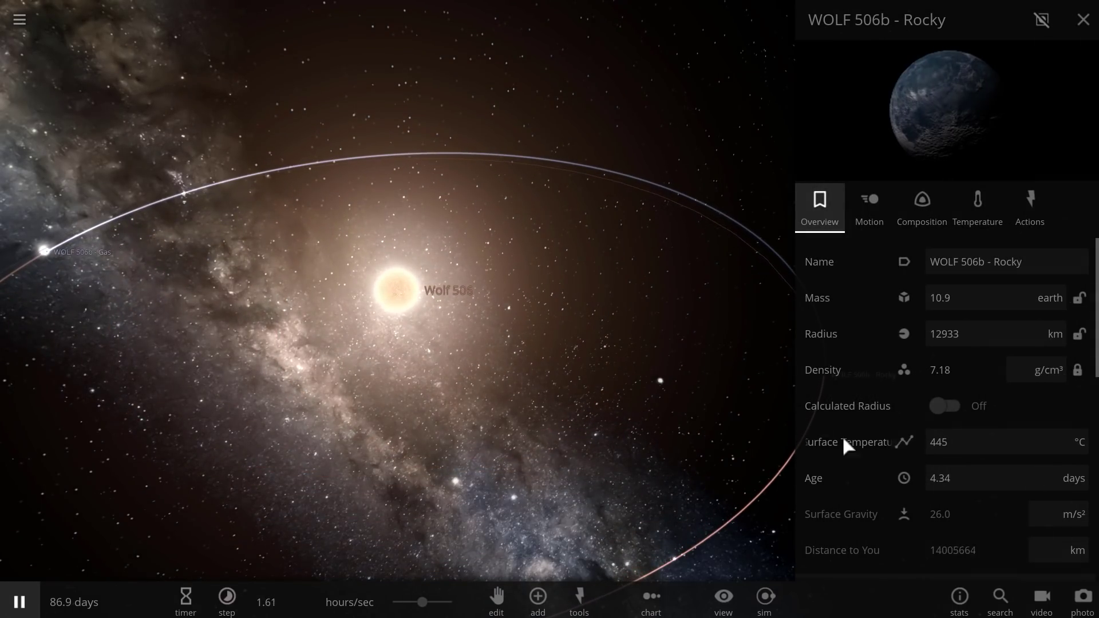
scroll(748, 414, "down", 3)
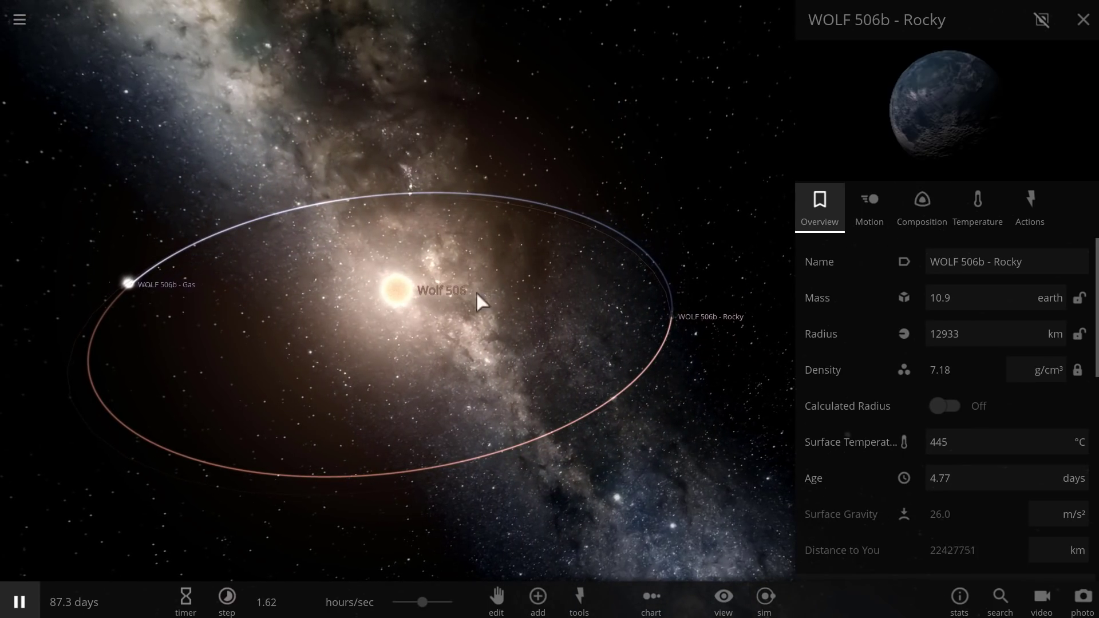
- Select and centre the camera on WOLF 506b - Gas, showing 2.49 Earths and 12933 km radius
left_click(114, 299)
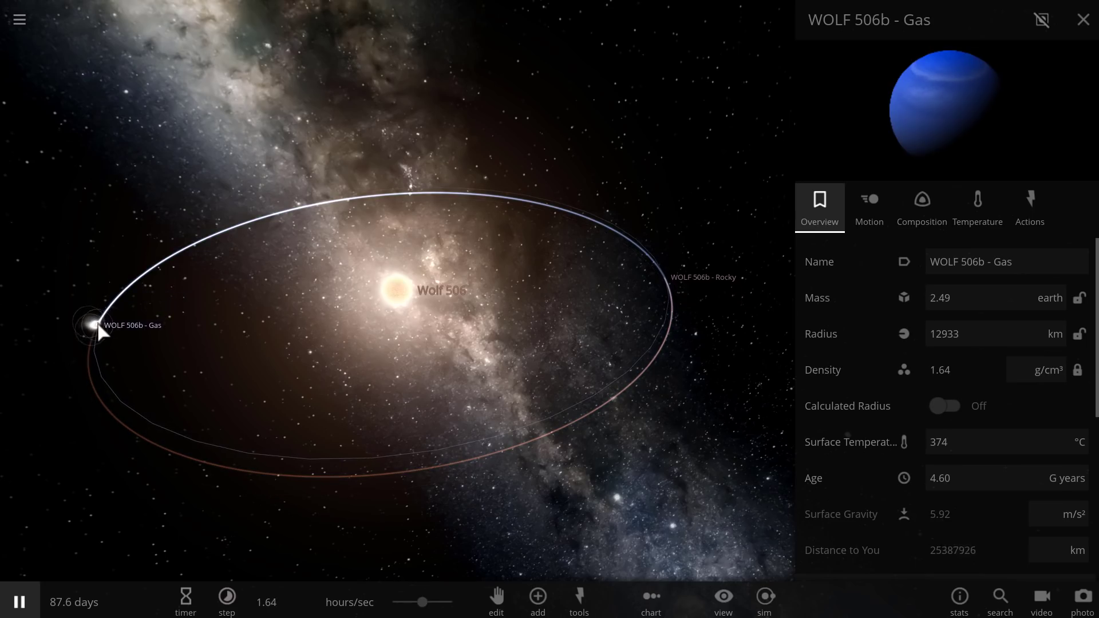
left_click(148, 341)
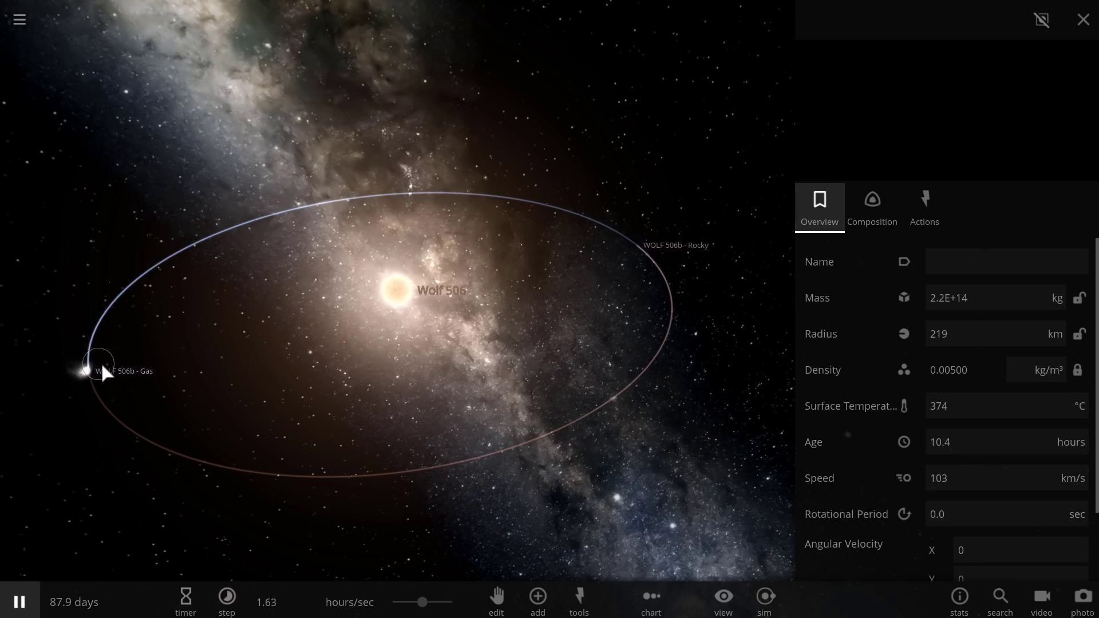
double_click(93, 386)
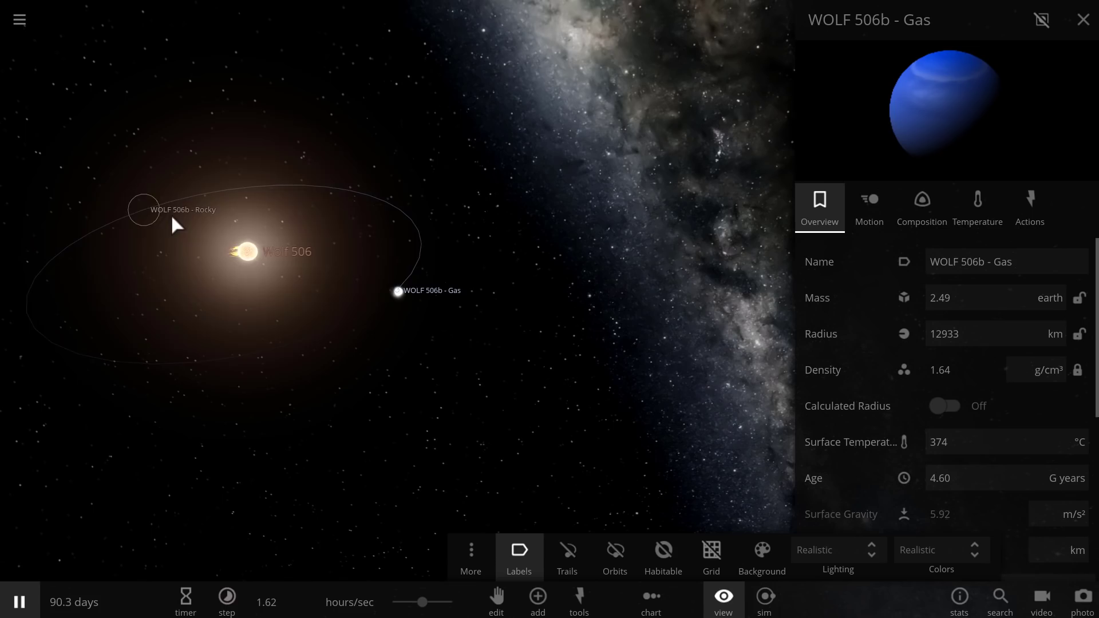
- Set WOLF 506b - Rocky's surface pressure to 5 atm, heating it to 860 °C
left_click(108, 226)
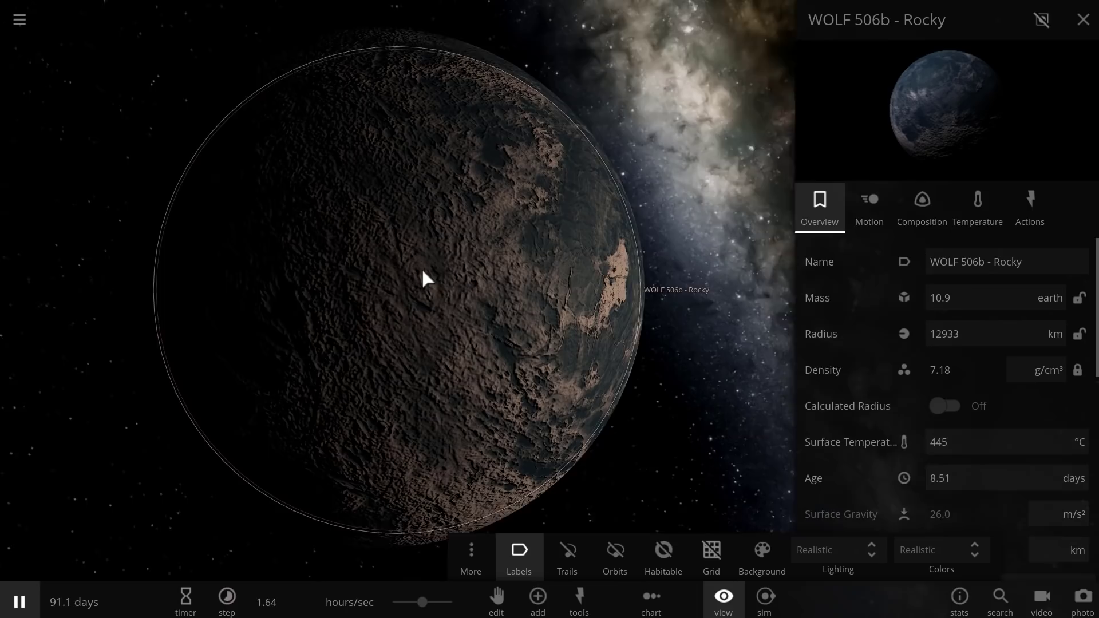
left_click(977, 208)
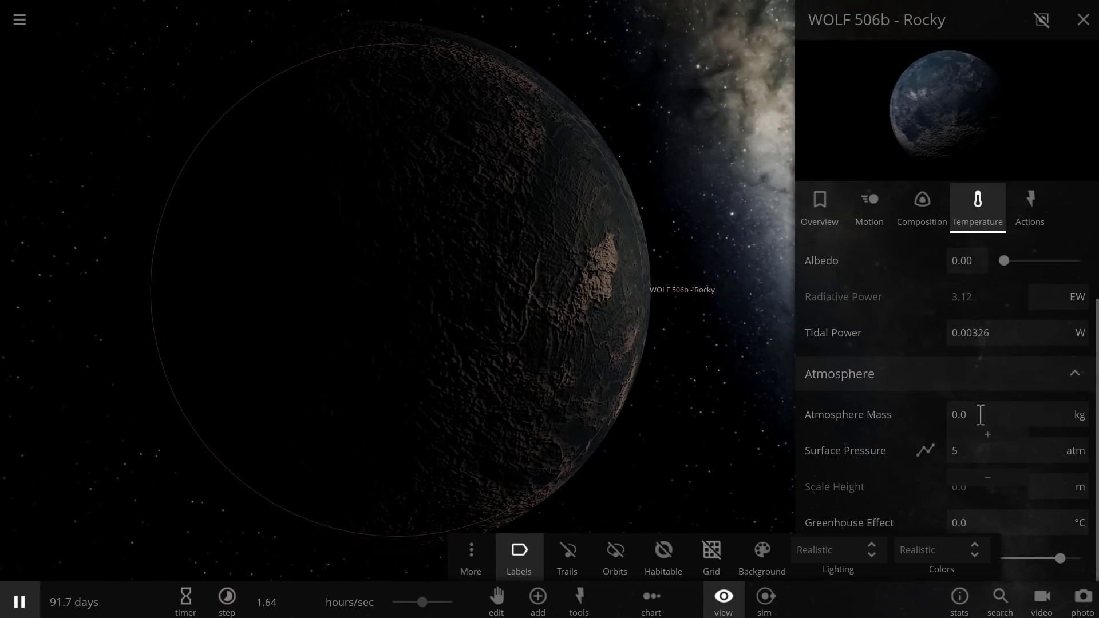
key("Return")
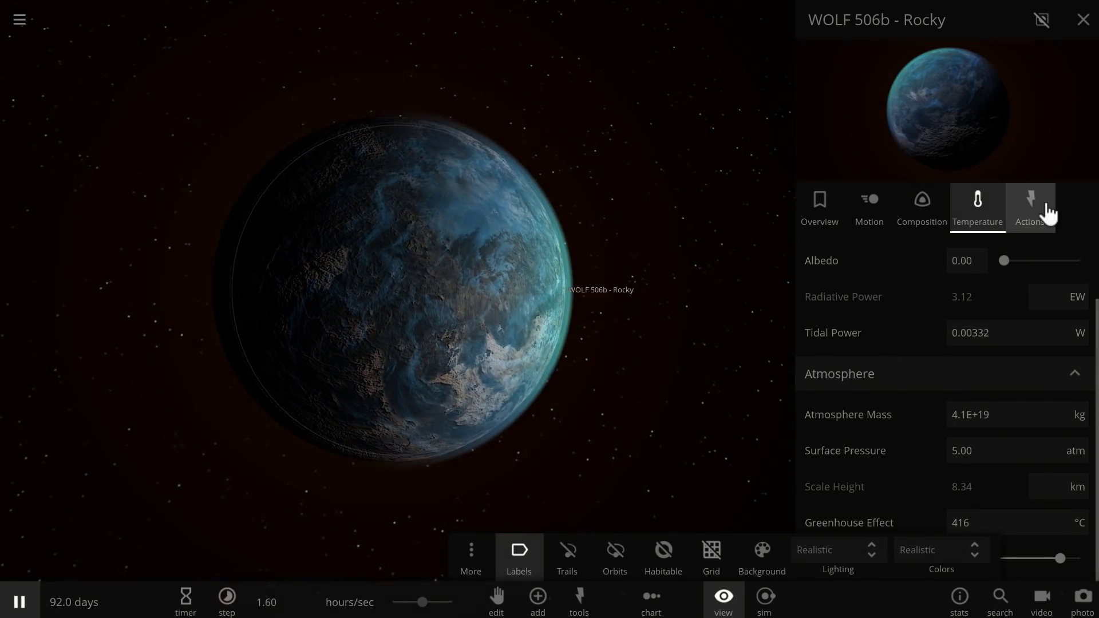
left_click(1032, 209)
left_click(969, 221)
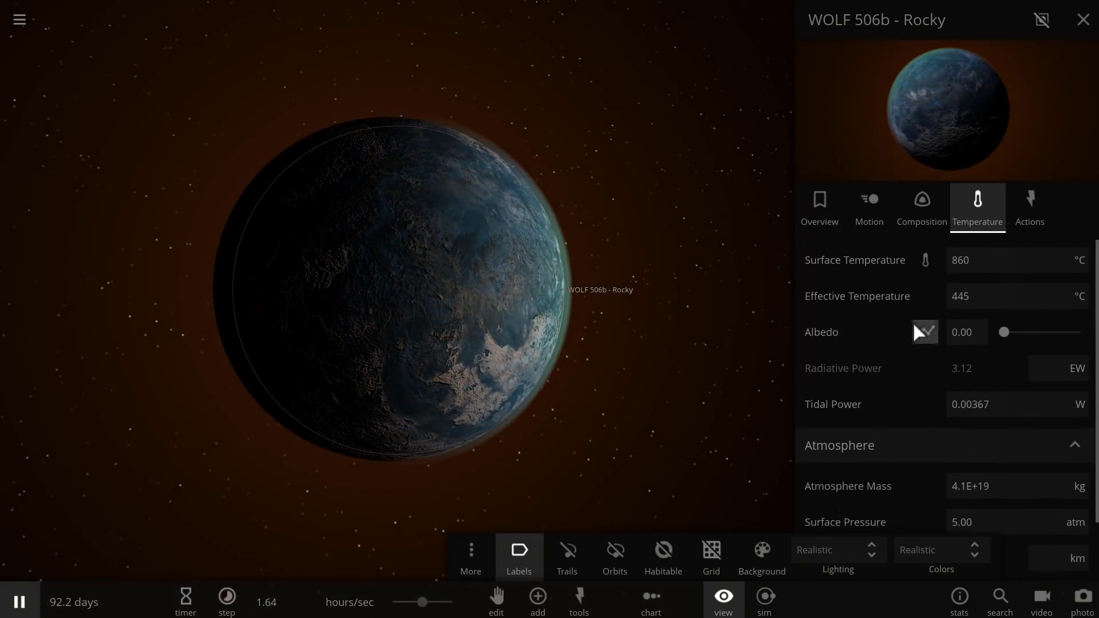
left_click(922, 209)
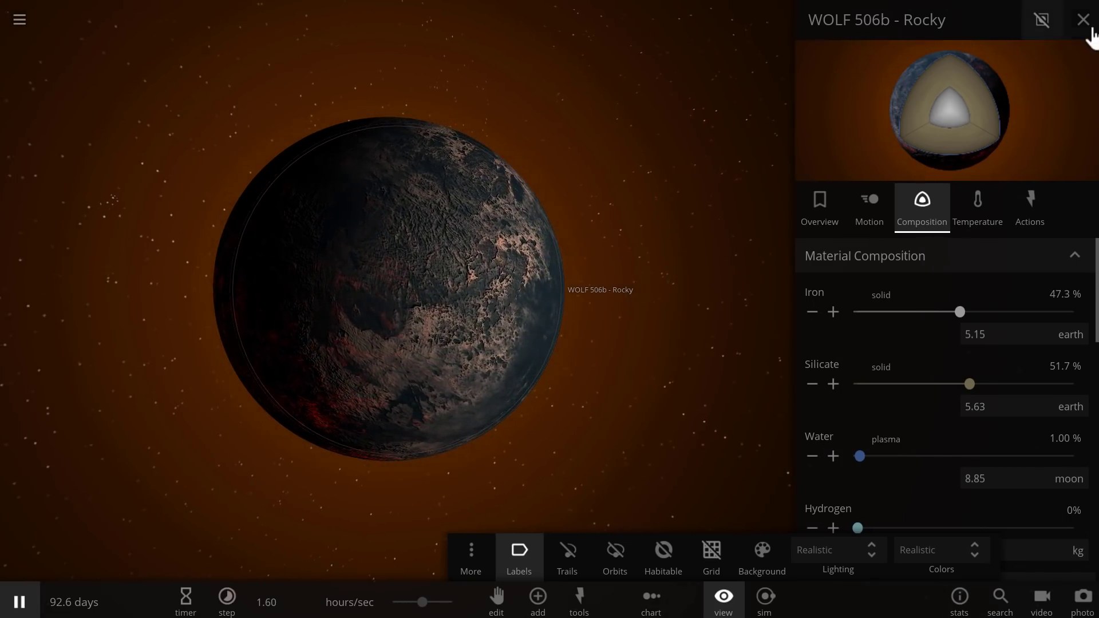
left_click(1091, 28)
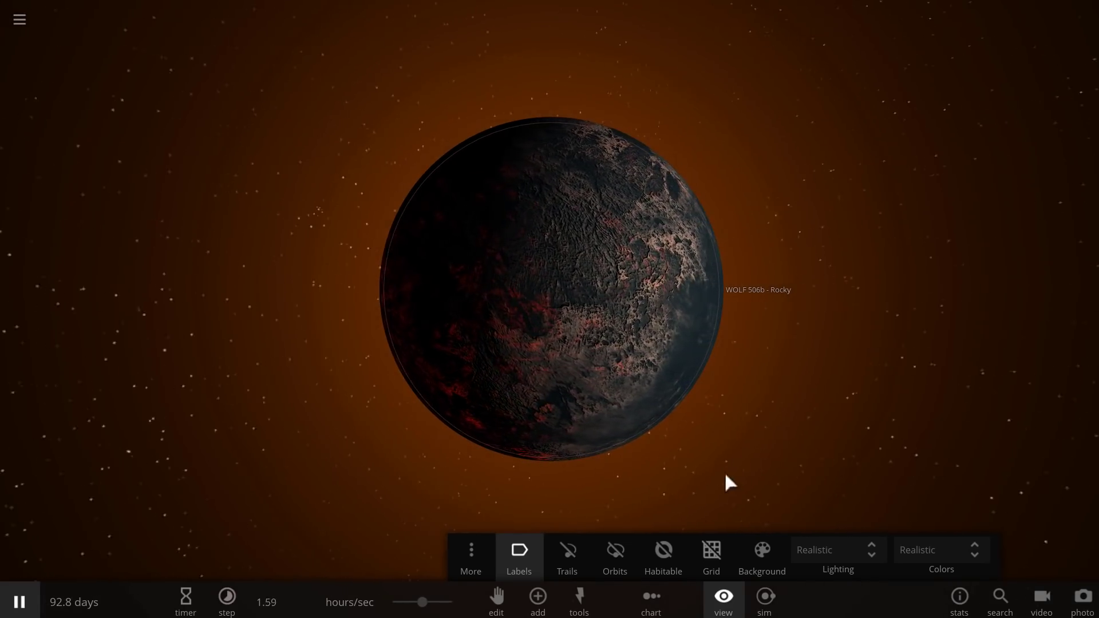
- Zoom out to show the glowing rocky and blue gas planets together, and open the chart options
left_click(718, 599)
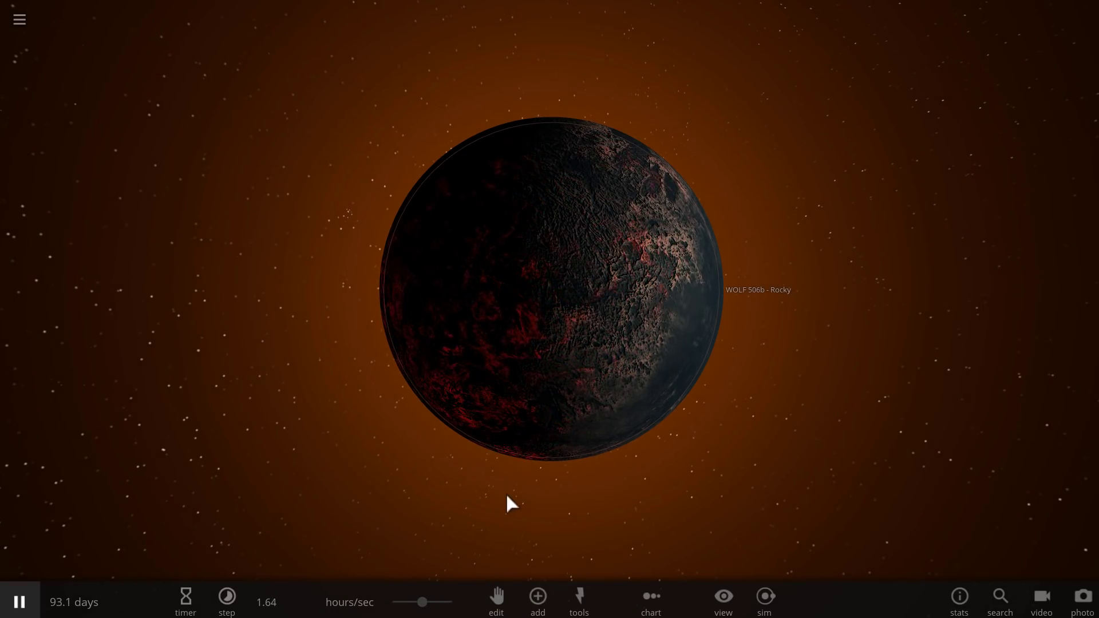
left_click_drag(422, 602, 433, 602)
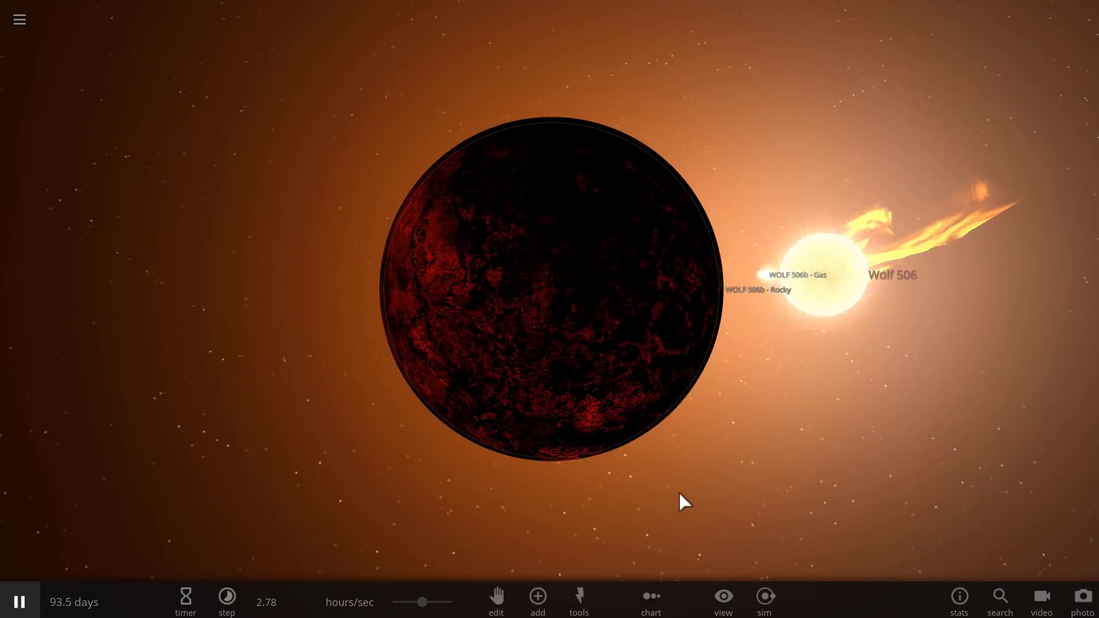
scroll(690, 499, "down", 3)
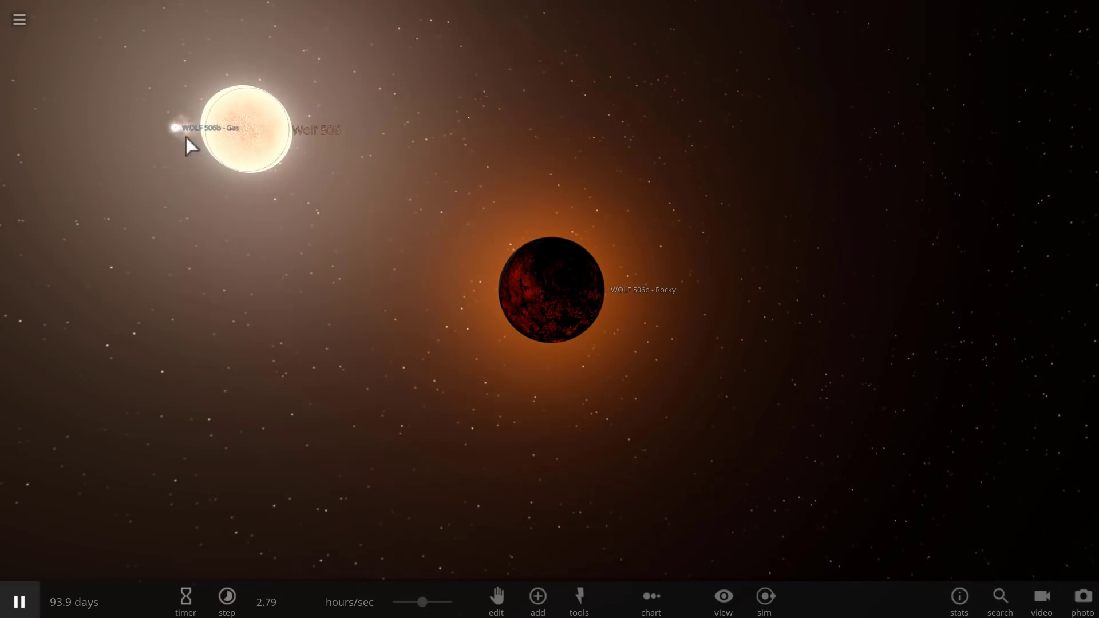
key("space")
double_click(147, 126)
key("space")
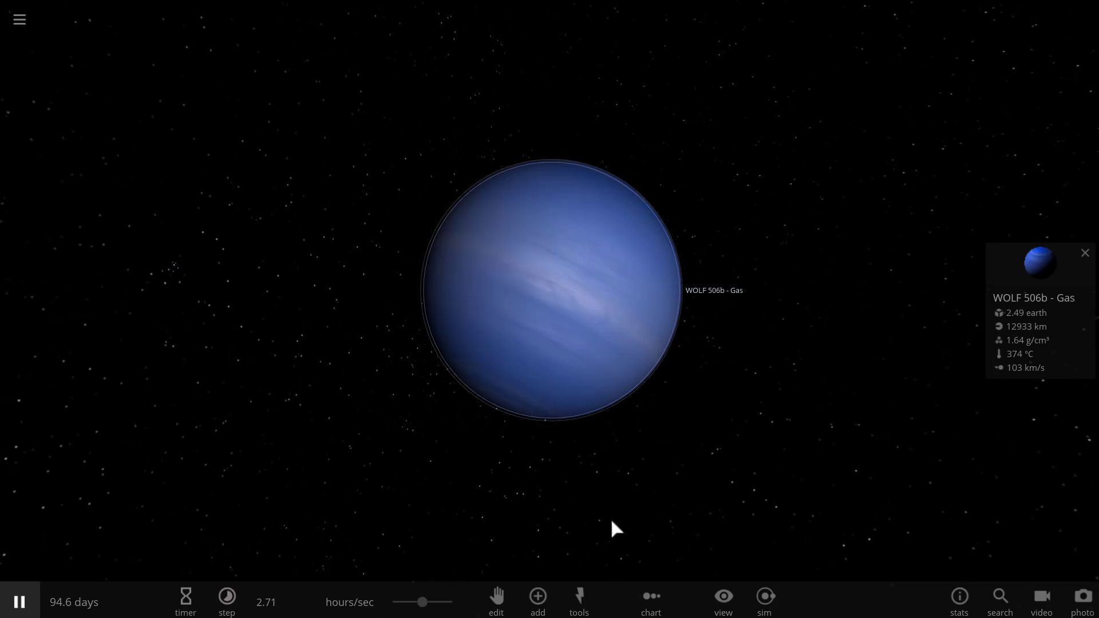
left_click(670, 600)
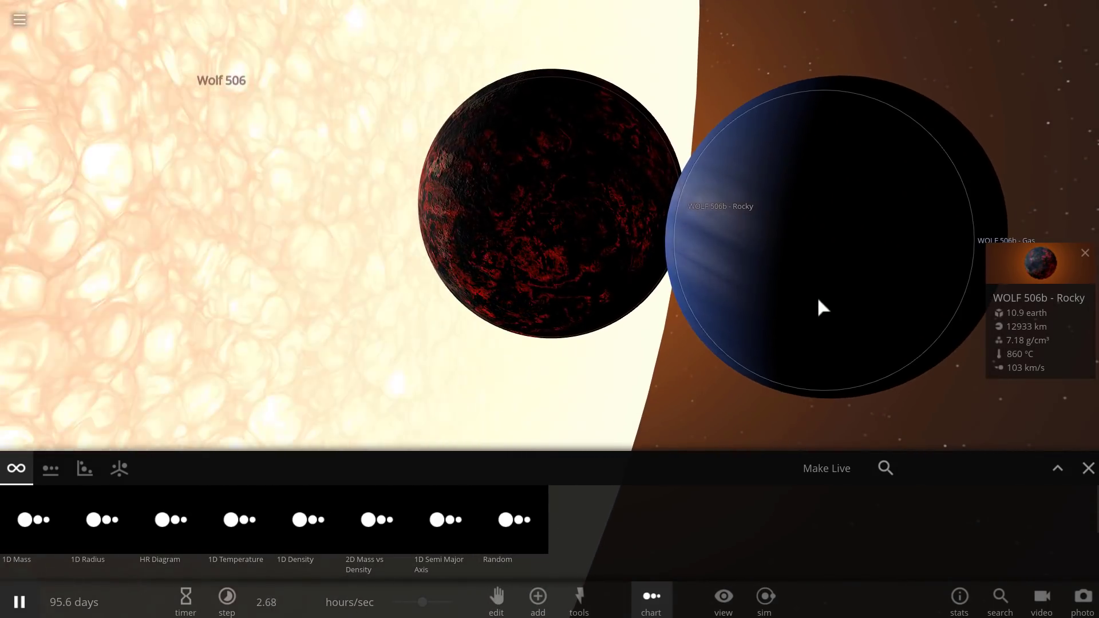
left_click(1085, 253)
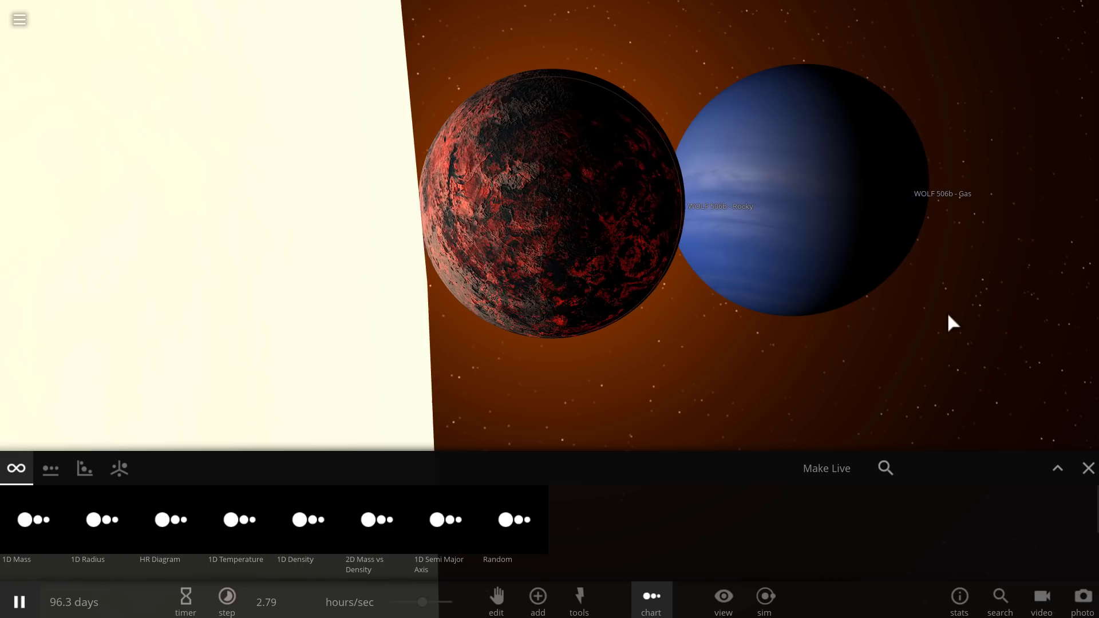
- Add Earth in Orbit mode, placing it in orbit beside WOLF 506b - Rocky
left_click(538, 597)
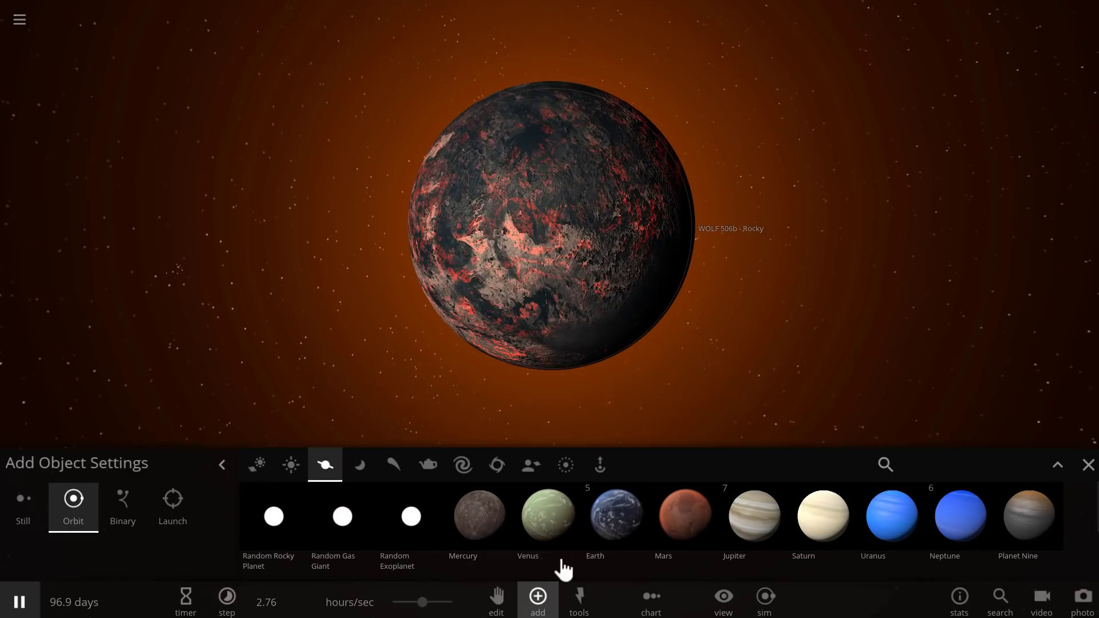
left_click(613, 539)
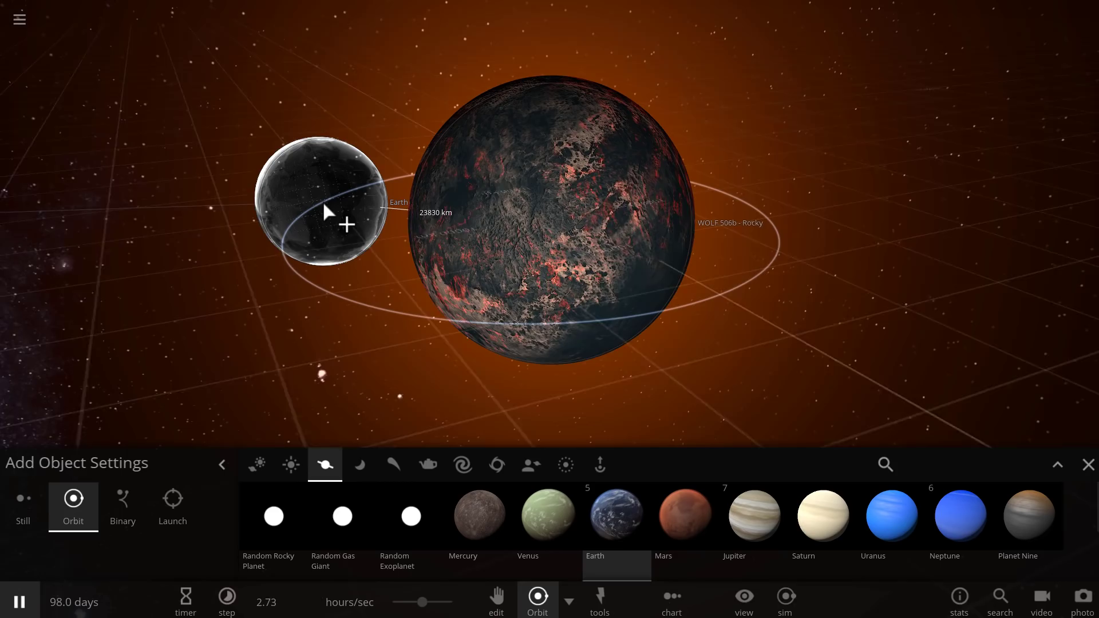
scroll(321, 200, "down", 5)
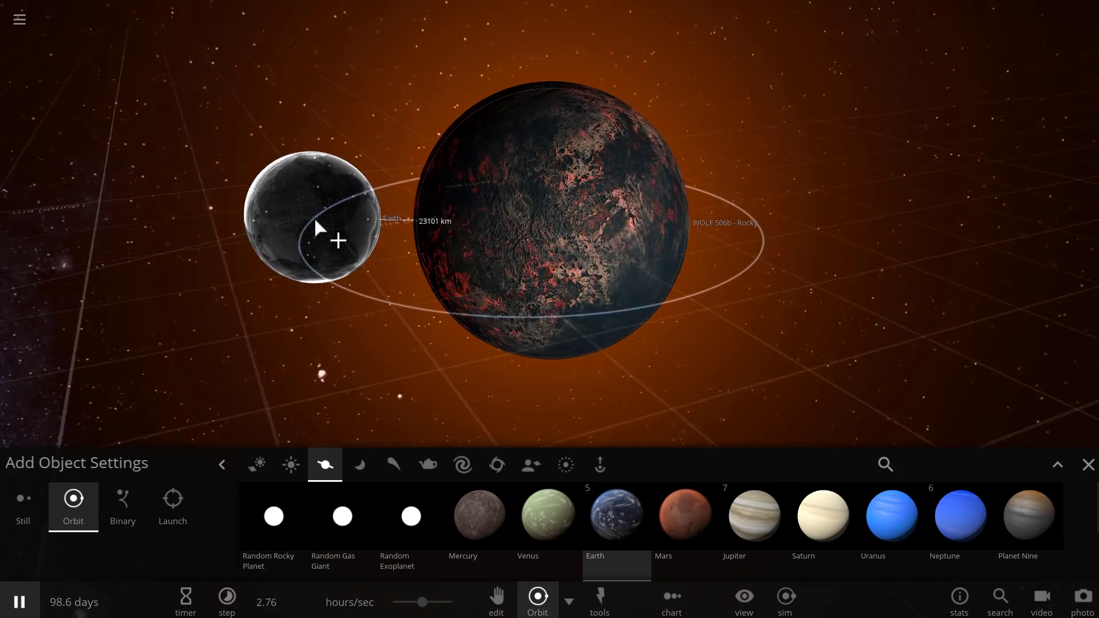
right_click(314, 233)
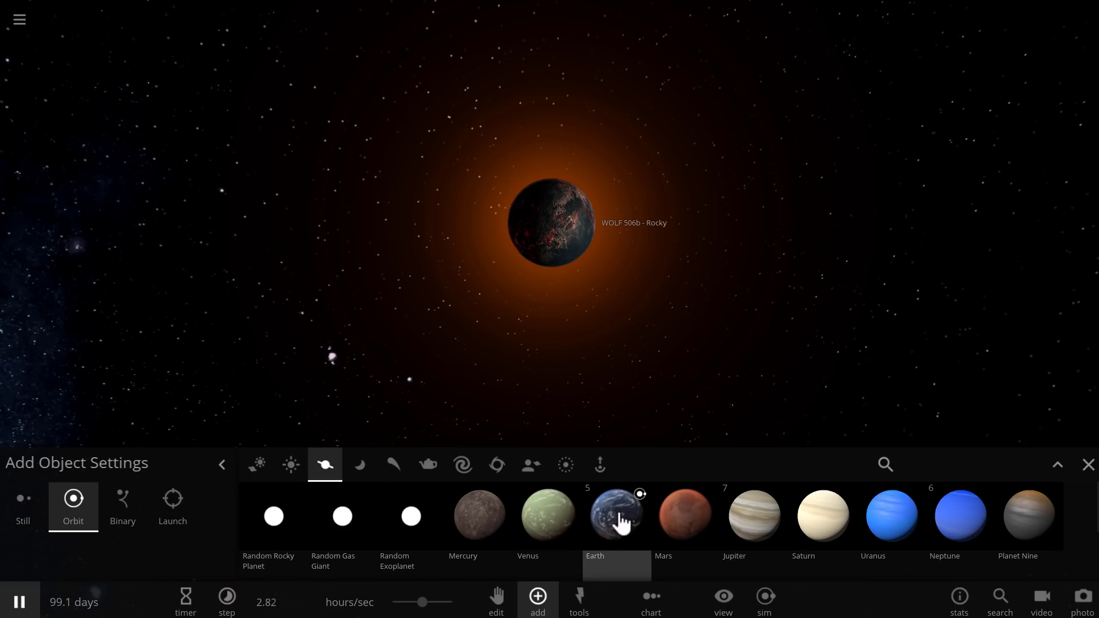
left_click(327, 309)
left_click(1089, 466)
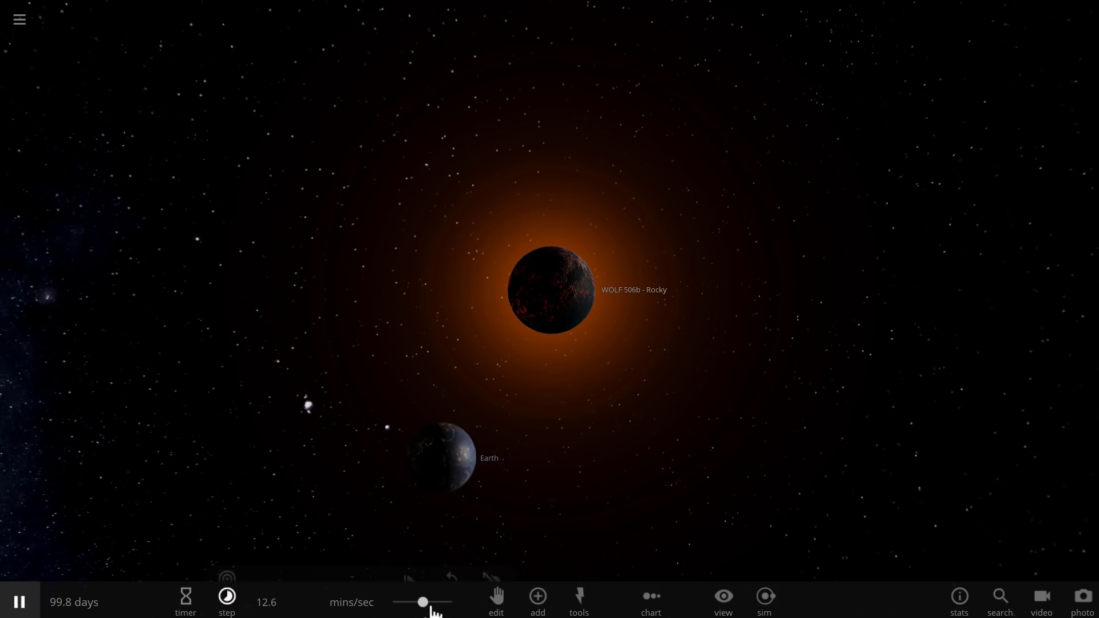
- Raise the simulation speed from 12.6 mins/sec to about 2.07 hours/sec
left_click_drag(432, 610, 449, 613)
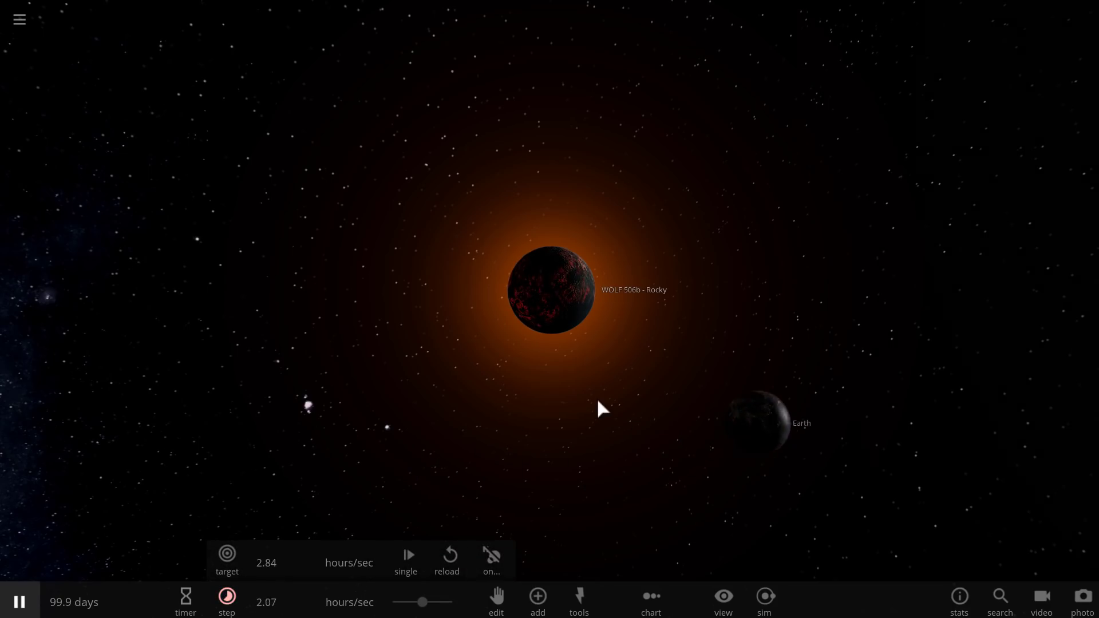